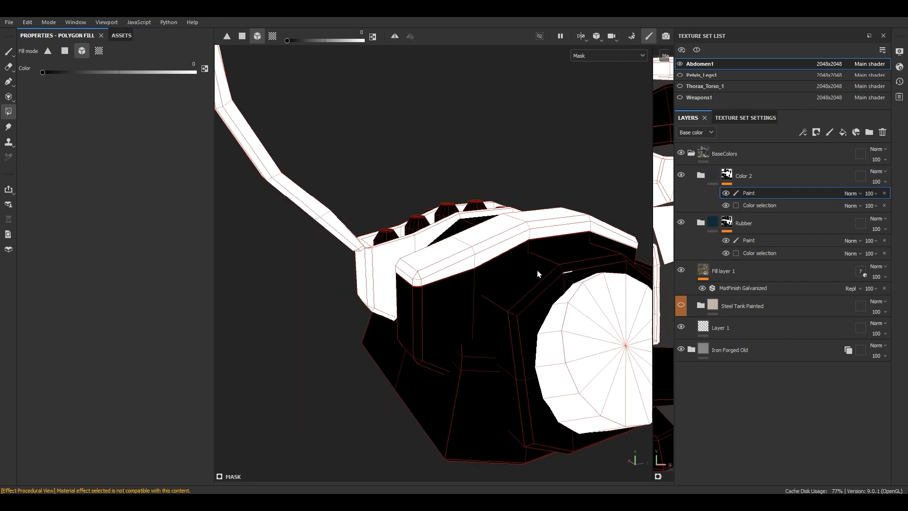
Fill a quad face of the body with black in Color 2's paint mask and return to the material view
alt+middle_drag(355, 260, 402, 294)
scroll(401, 294, up, 3)
alt+drag(401, 294, 454, 298)
click(65, 50)
click(341, 326)
alt+drag(223, 336, 350, 358)
alt+drag(439, 441, 582, 293)
key(m)
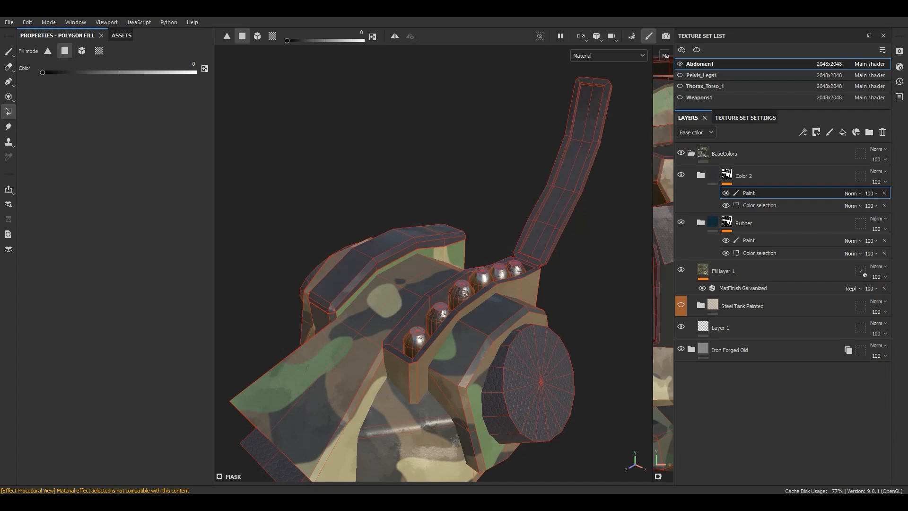
alt+drag(454, 302, 457, 270)
alt+drag(520, 294, 684, 308)
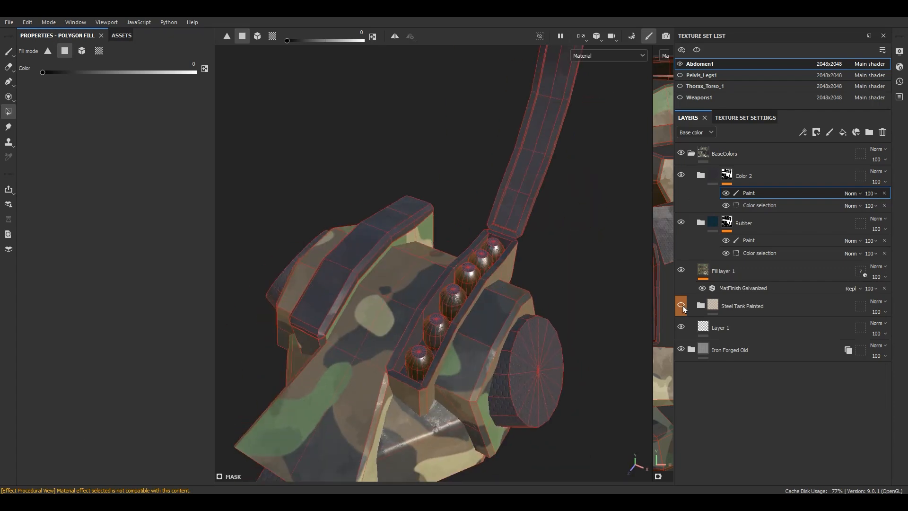
Open the Mask Editor image inputs of the Dust layer inside Color 2's Plastic Armor Glossy group
click(701, 175)
click(753, 223)
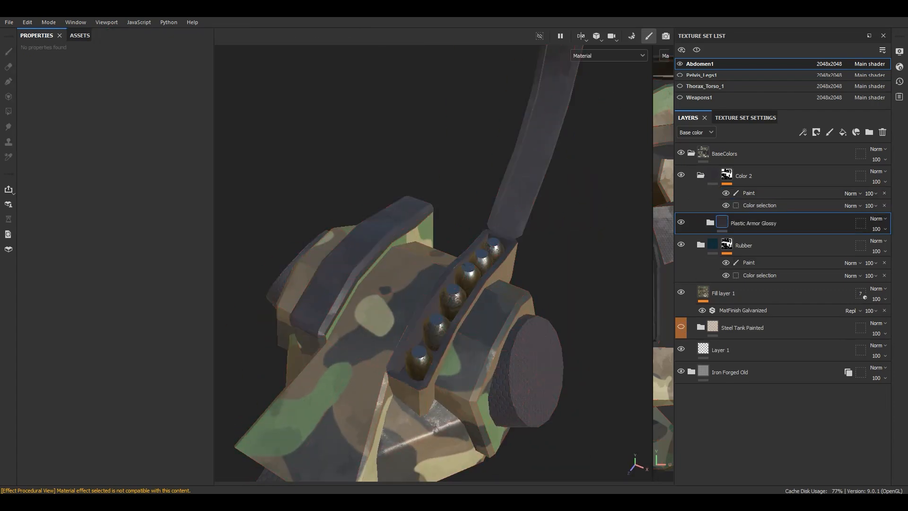
click(710, 222)
alt+click(736, 267)
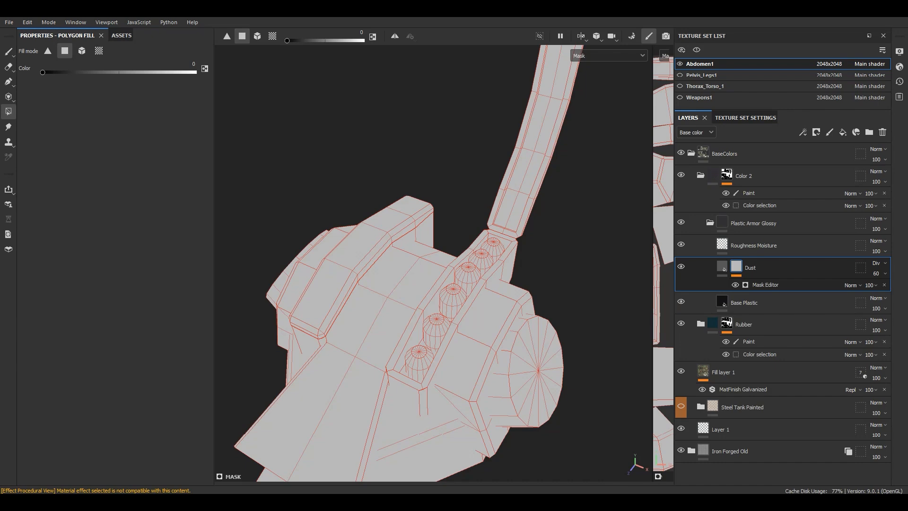
click(776, 285)
scroll(197, 398, down, 6)
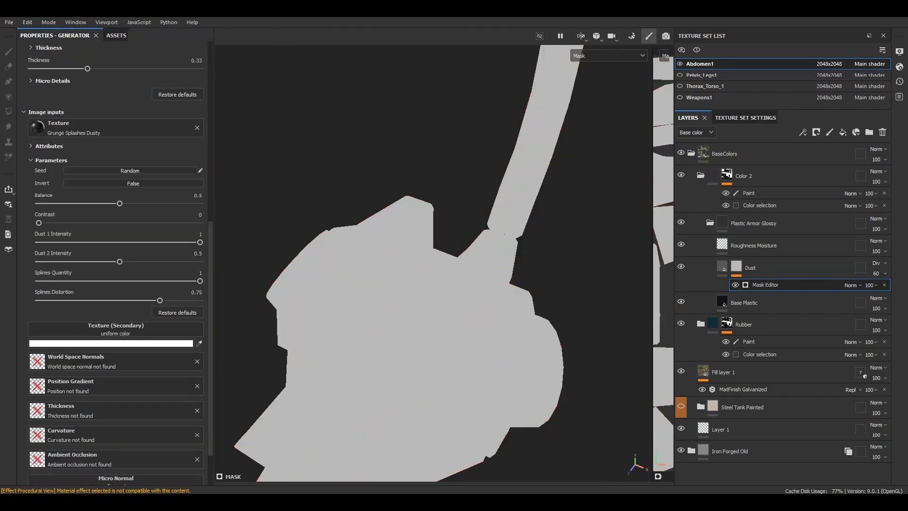
Try assigning a baked world space normals map to the Dust layer's Mask Editor and undo the changes
click(123, 362)
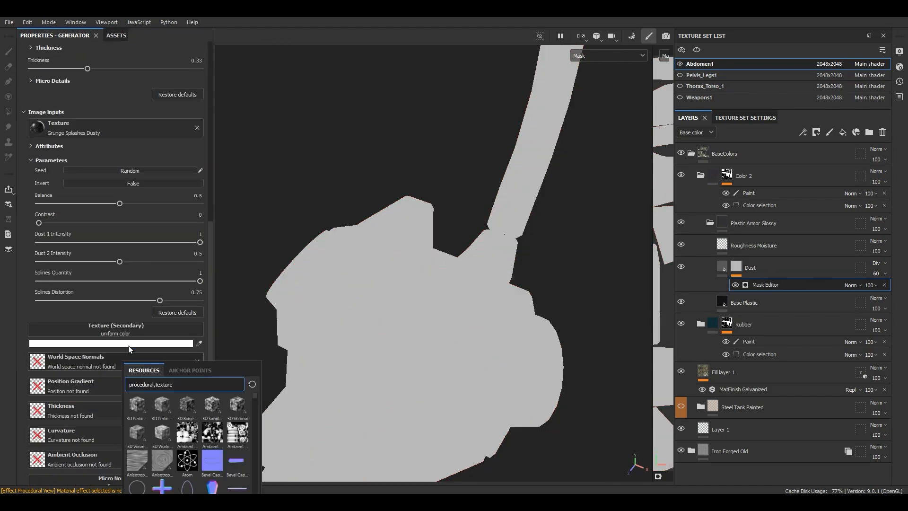
text(world space normal)
click(137, 401)
click(198, 361)
click(122, 359)
click(137, 413)
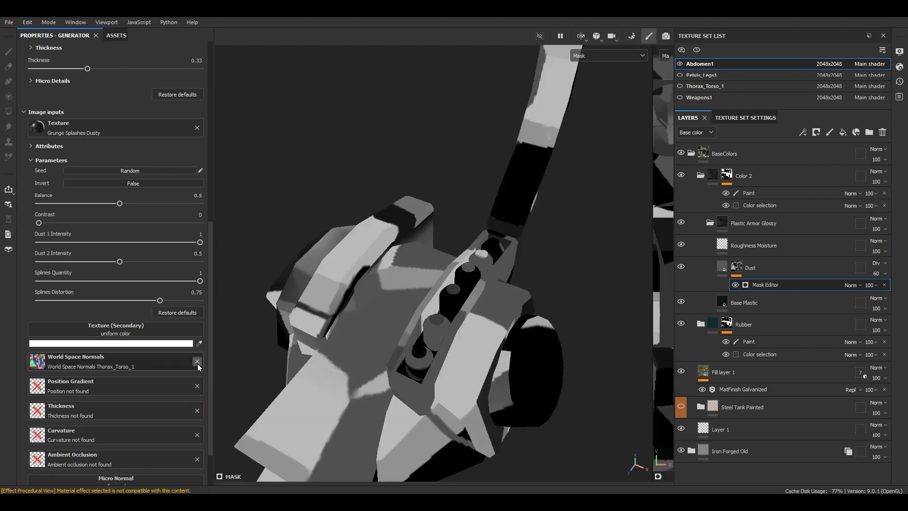
click(197, 362)
key(ctrl+z)
key(ctrl+z)
key(ctrl+z)
key(ctrl+z)
Remove the Plastic Armor Glossy group from the Color 2 folder
right_click(774, 224)
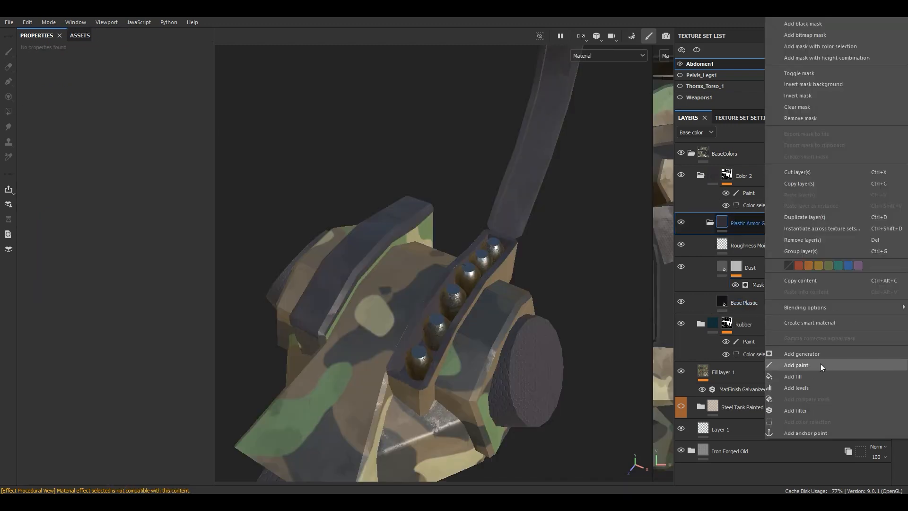
click(826, 242)
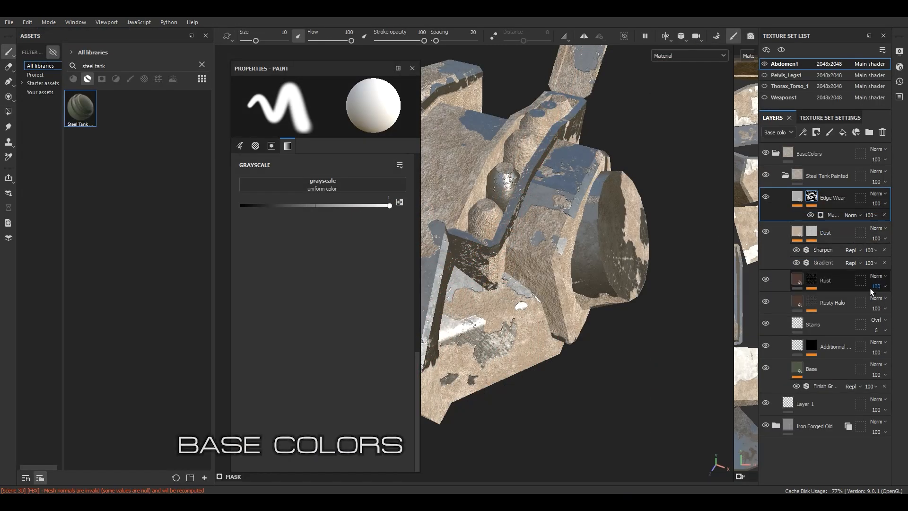
Turn off the Edge Wear layer's Mask Editor in Steel Tank Painted and collapse the group
click(834, 217)
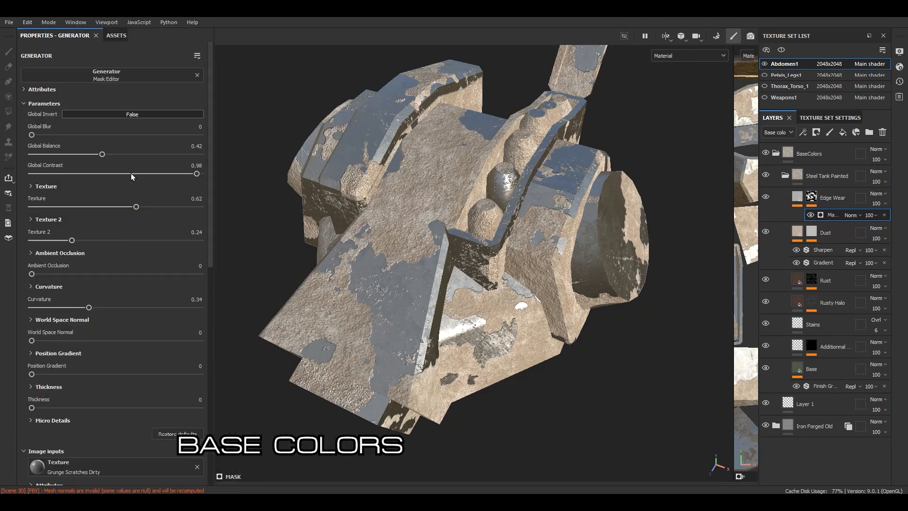
click(810, 215)
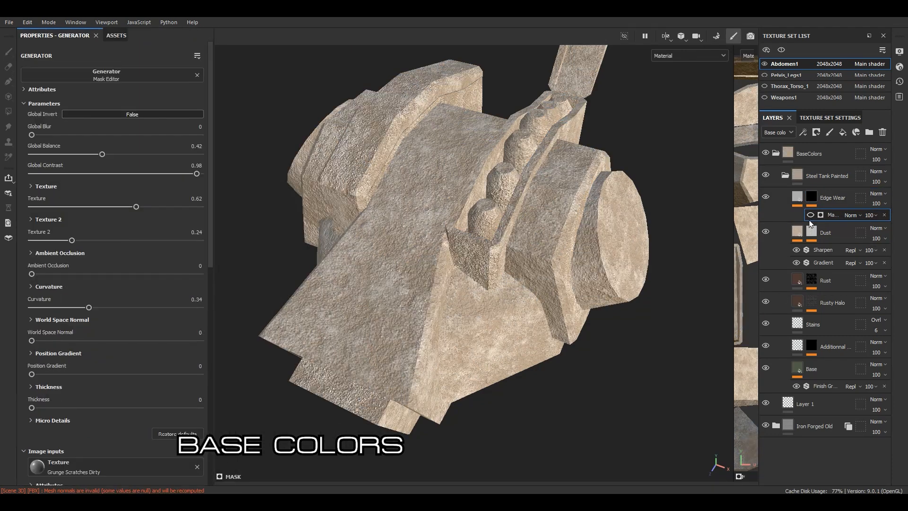
click(810, 215)
click(810, 215)
click(786, 175)
click(820, 186)
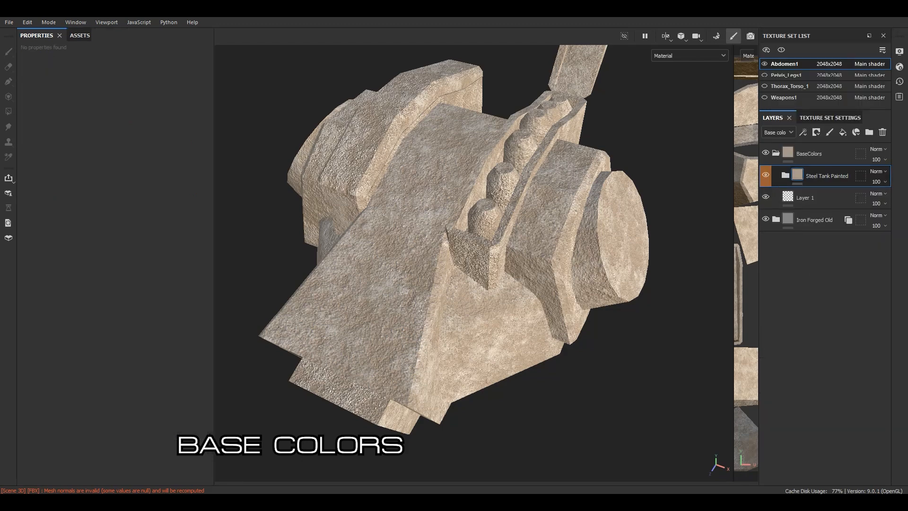
Add a fill layer above Steel Tank Painted and give it a camouflage texture
click(842, 132)
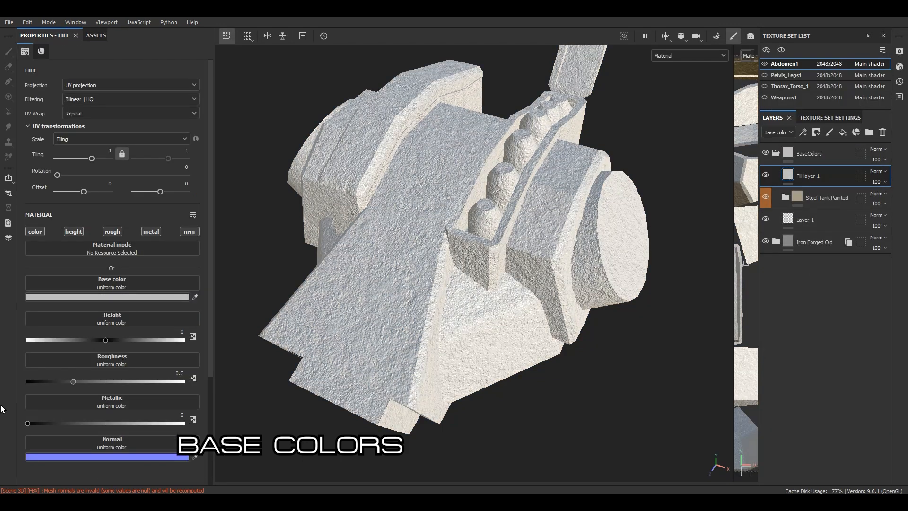
click(112, 283)
click(158, 381)
Exclude Abdomen_4, Abdomen_5 and Rockets_1 to Rockets_6 from the camouflage fill layer's geometry mask
click(862, 179)
click(41, 115)
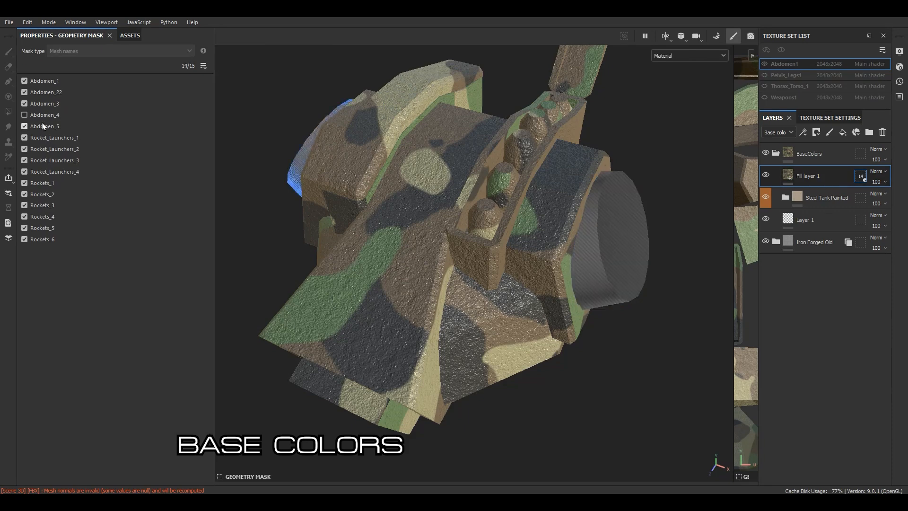
click(40, 125)
drag(40, 239, 40, 185)
key(Escape)
Add a MatFinish Galvanized filter to the camouflage fill layer
click(804, 132)
click(822, 203)
click(123, 88)
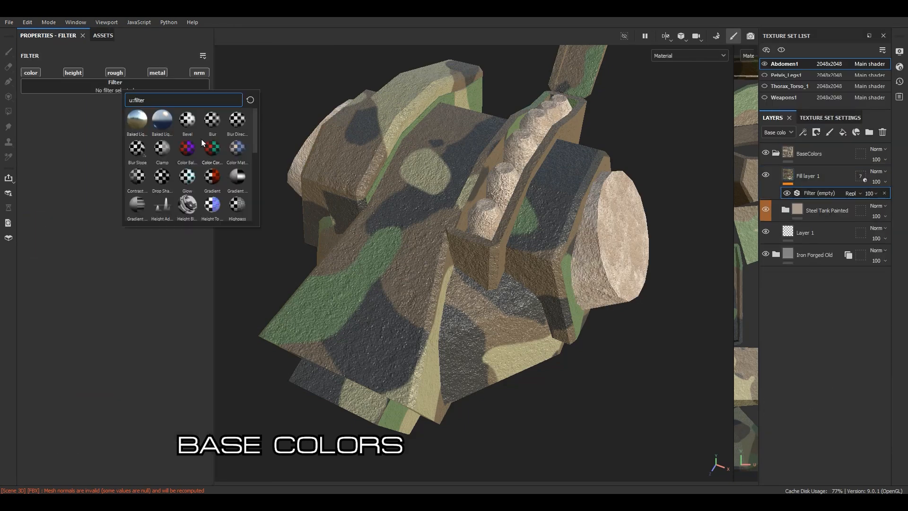
text(matfinish gal)
click(137, 116)
Try to add a rough finish filter to the Edge Wear layer's mask, widen the layer panel and remove the empty filter
click(785, 210)
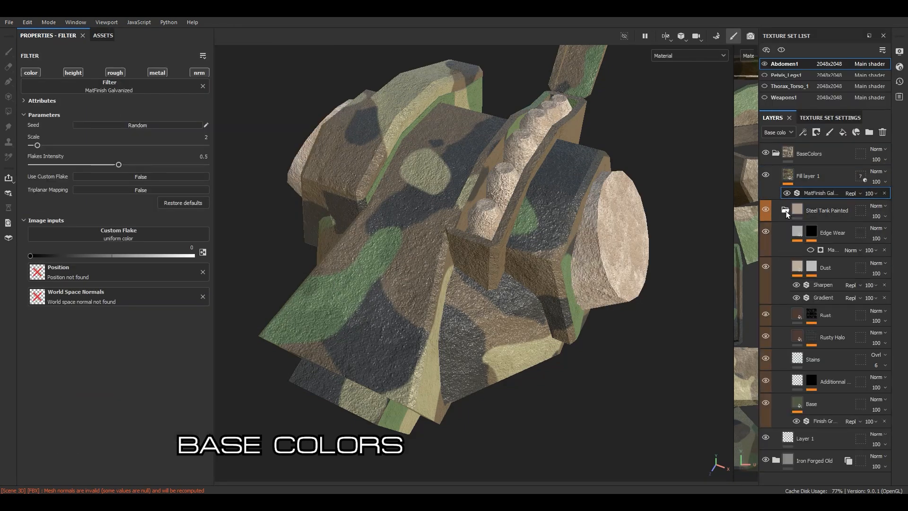
click(835, 234)
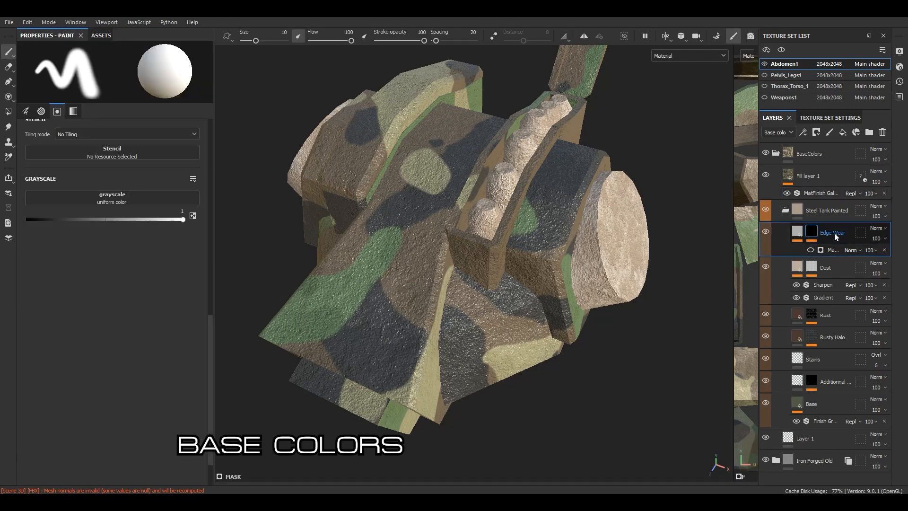
click(803, 132)
click(823, 203)
click(122, 77)
text(finish rou)
click(136, 106)
click(115, 74)
click(124, 107)
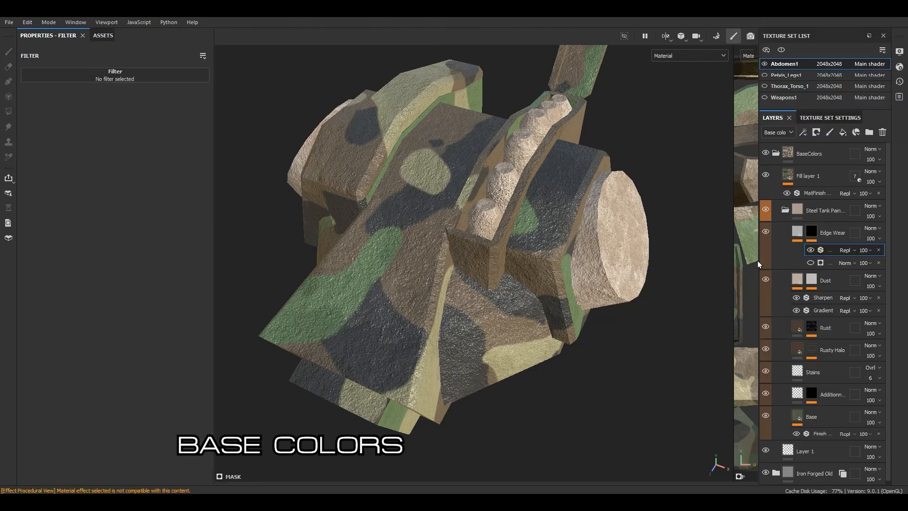
drag(758, 260, 674, 262)
click(877, 251)
Set the brush's grayscale to the MatFinish Rough resource for the Edge Wear mask
click(137, 196)
triple_click(194, 207)
text(finish rou)
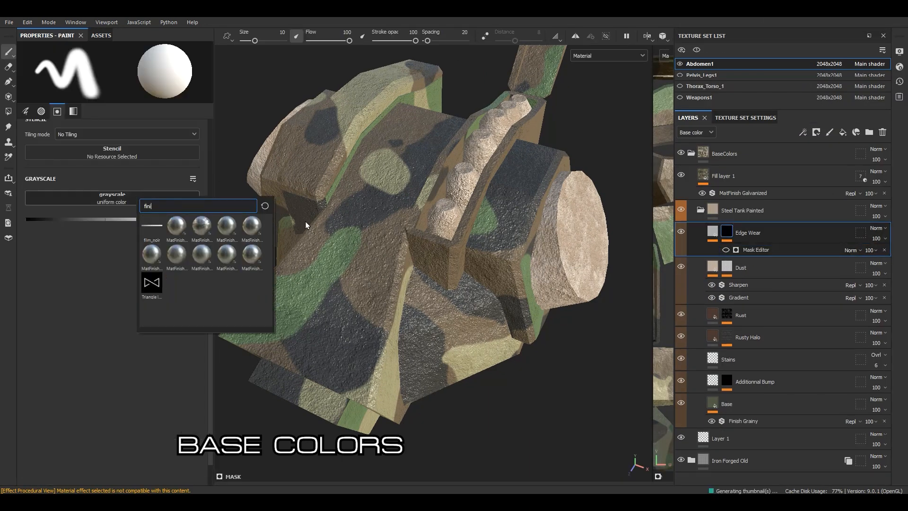
click(152, 227)
click(894, 483)
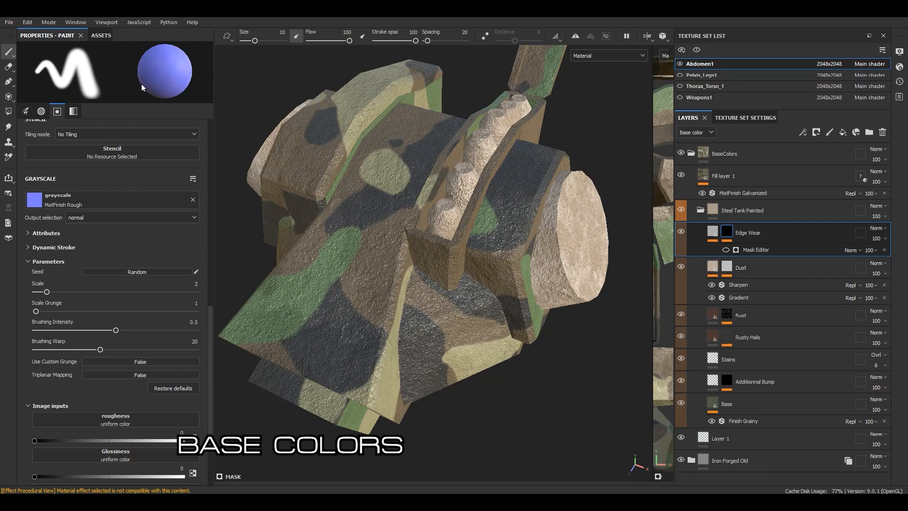
Hide the Edge Wear layer and delete the Mask Editor generator from its mask
click(682, 267)
click(682, 267)
click(681, 232)
alt+click(727, 231)
click(726, 249)
click(885, 249)
Add an empty generator to the Edge Wear layer's mask
right_click(731, 233)
click(778, 308)
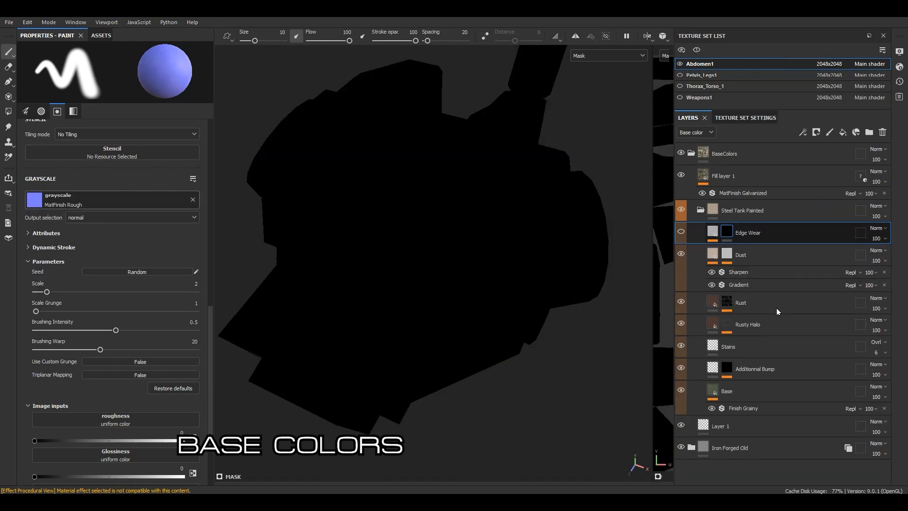
click(143, 75)
key(Escape)
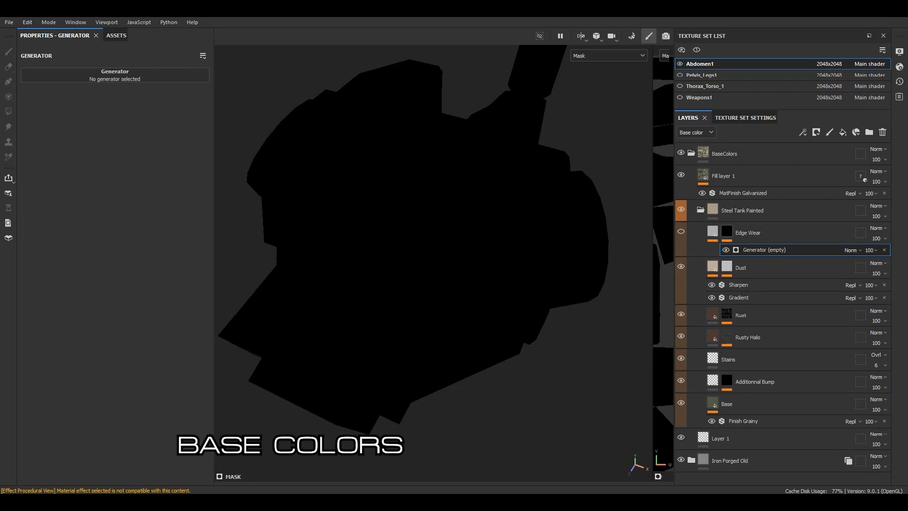
Check the Dust layer's effect in Steel Tank Painted and examine the Base layer's fill properties
click(701, 210)
click(700, 210)
click(682, 266)
click(681, 266)
click(713, 403)
scroll(137, 294, down, 2)
scroll(138, 294, up, 2)
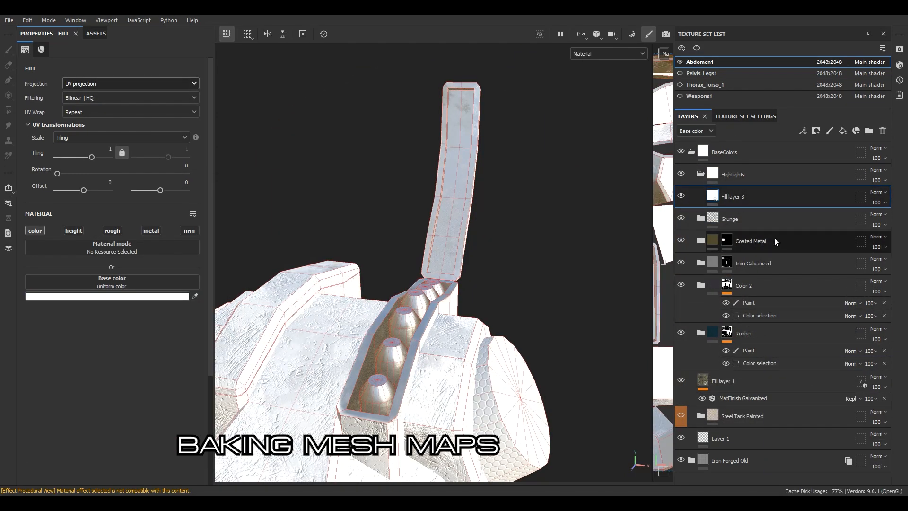
Add a black mask to Fill layer 3 in HighLights and apply the first smart mask found for "edge stro"
click(816, 131)
click(840, 153)
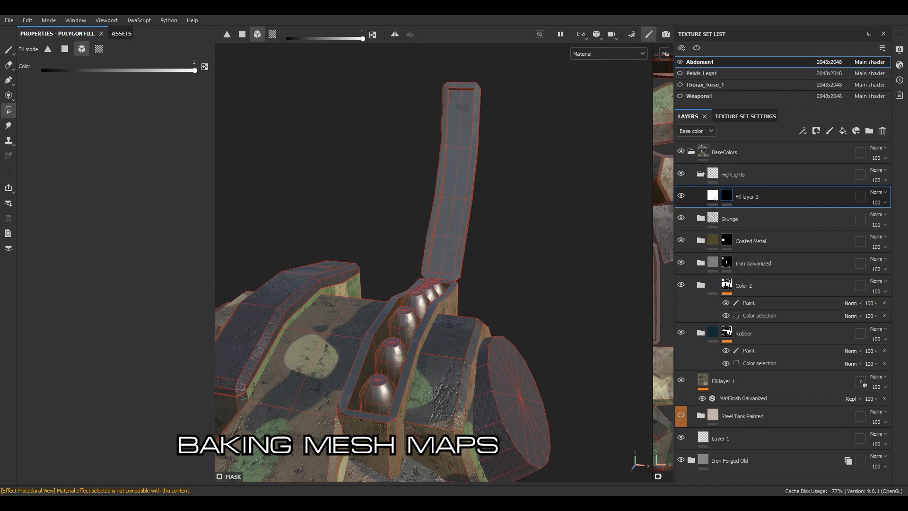
click(121, 33)
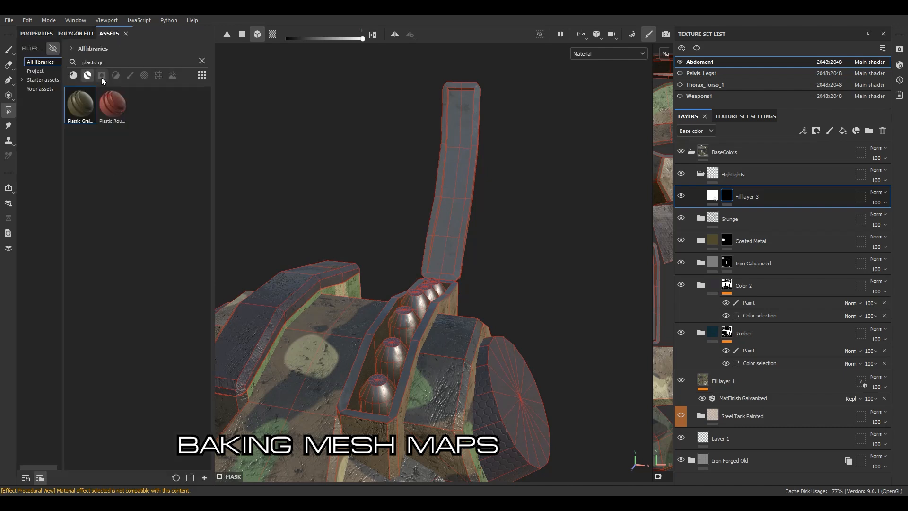
drag(81, 104, 757, 197)
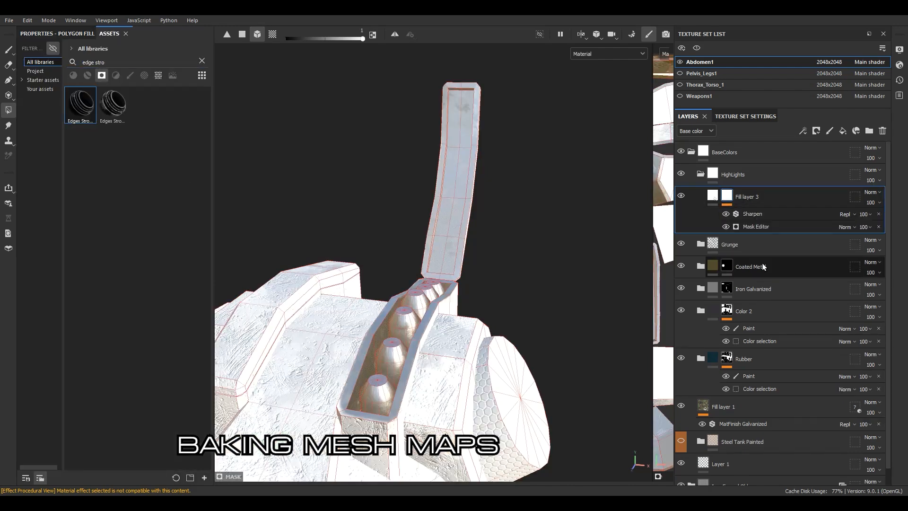
Select the Mask Editor generator on Fill layer 3's mask
right_click(763, 266)
click(747, 226)
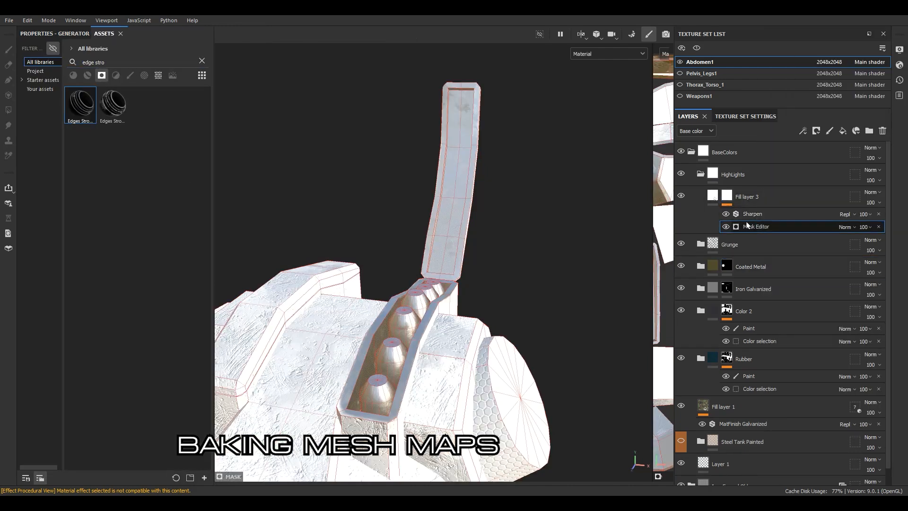
right_click(757, 227)
click(754, 227)
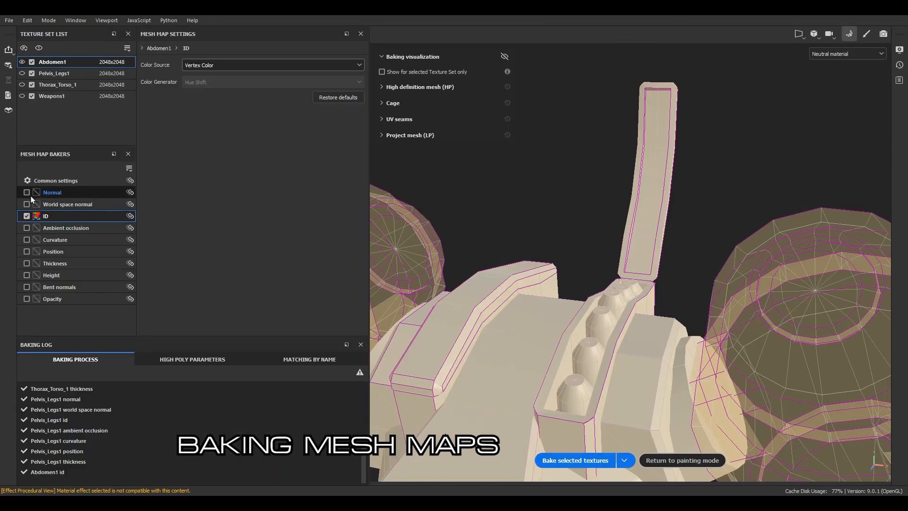
Enable the Normal, World space normal, Ambient occlusion, Curvature, Position and Thickness maps and bake the selected textures
click(27, 263)
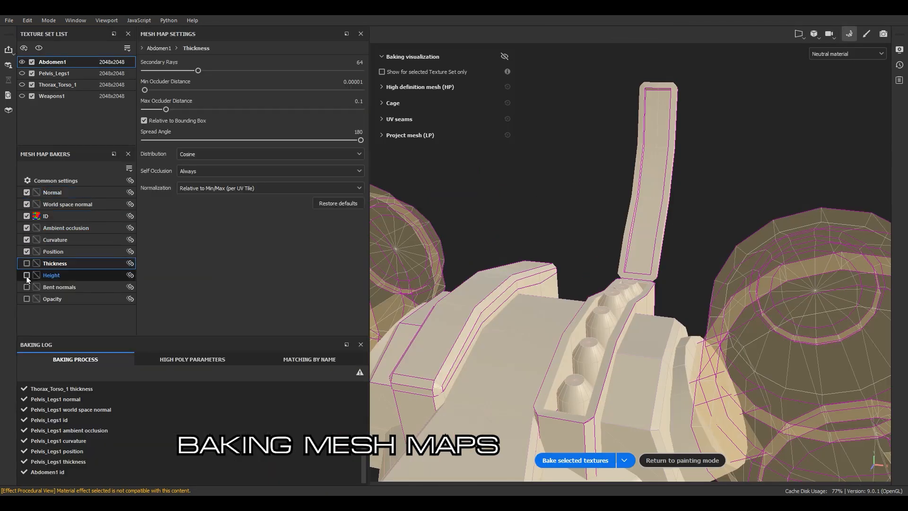
click(567, 466)
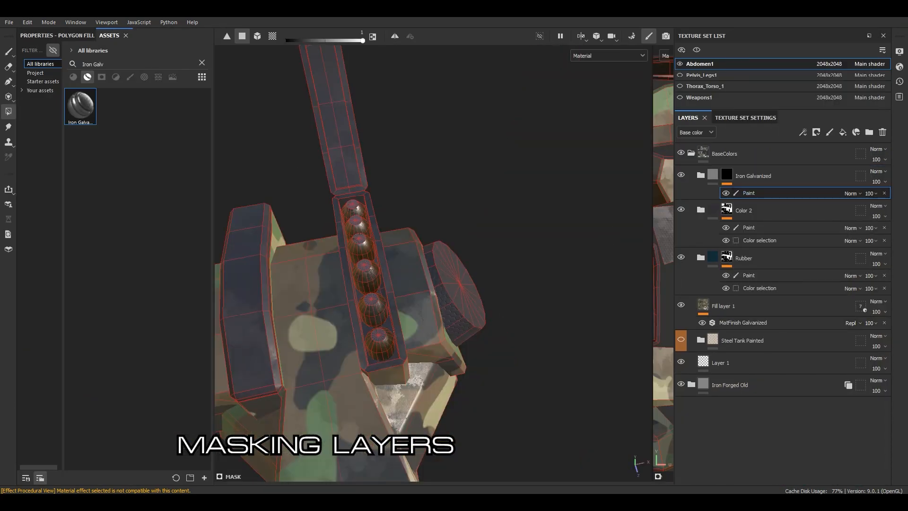
Undo the paint effect added to Iron Galvanized and display its black mask for brush painting
key(ctrl+z)
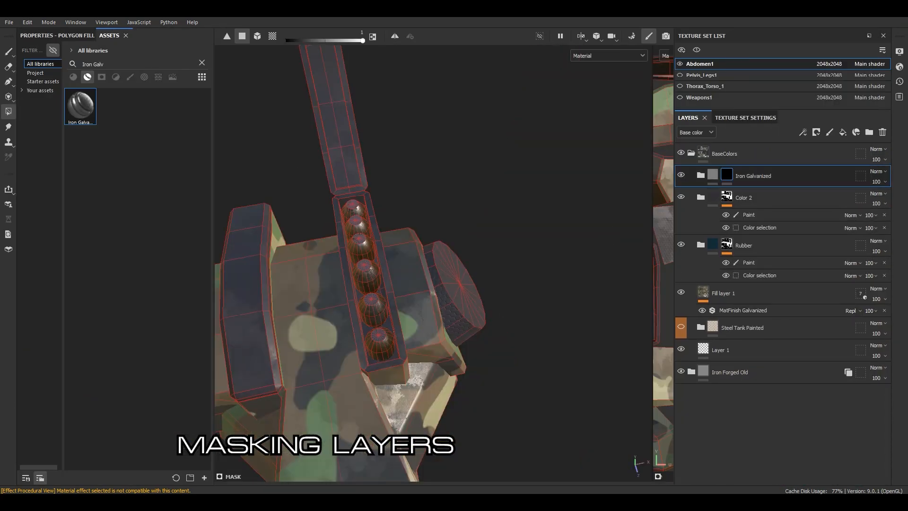
alt+click(728, 174)
click(9, 51)
Turn on the mesh wireframe in the display settings
alt+shift+drag(327, 199, 269, 188)
click(900, 51)
drag(888, 159, 902, 371)
click(710, 264)
Reduce the brush size to 3.85 and paint a straight stroke along one long edge of the upright cover
alt+middle_drag(381, 135, 469, 272)
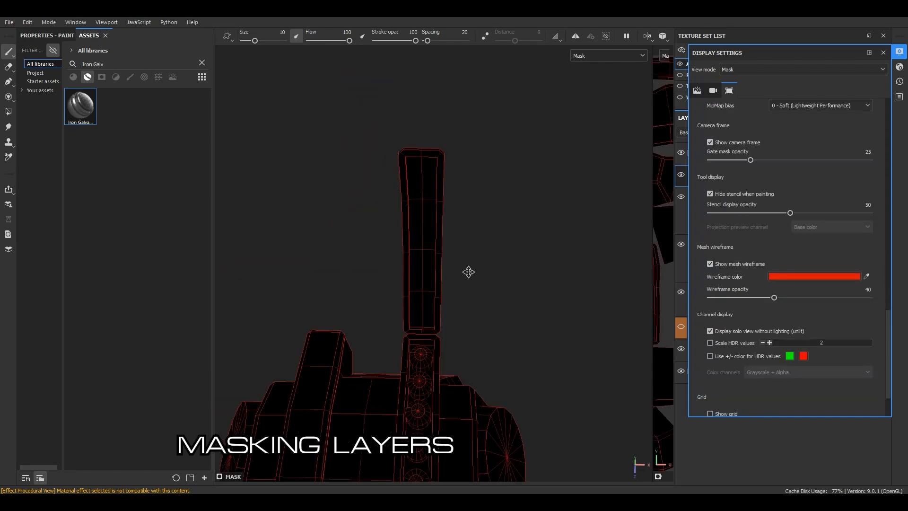
alt+shift+drag(469, 273, 466, 246)
alt+right_drag(466, 246, 492, 255)
ctrl+right_drag(435, 136, 416, 136)
click(416, 136)
shift+click(417, 392)
click(884, 53)
Reset the brush's grayscale to a uniform white and repaint the same long edge of the cover in the mask
click(47, 36)
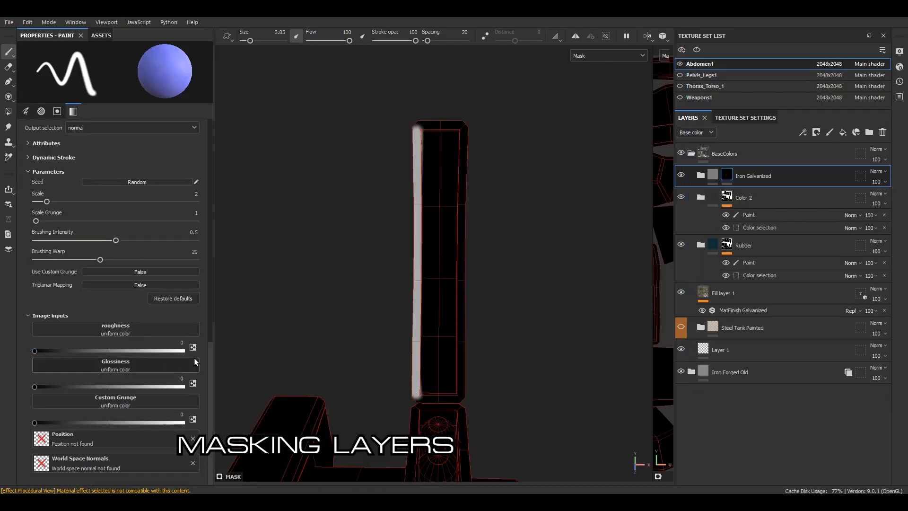
scroll(196, 362, up, 7)
click(193, 423)
click(417, 135)
shift+click(414, 396)
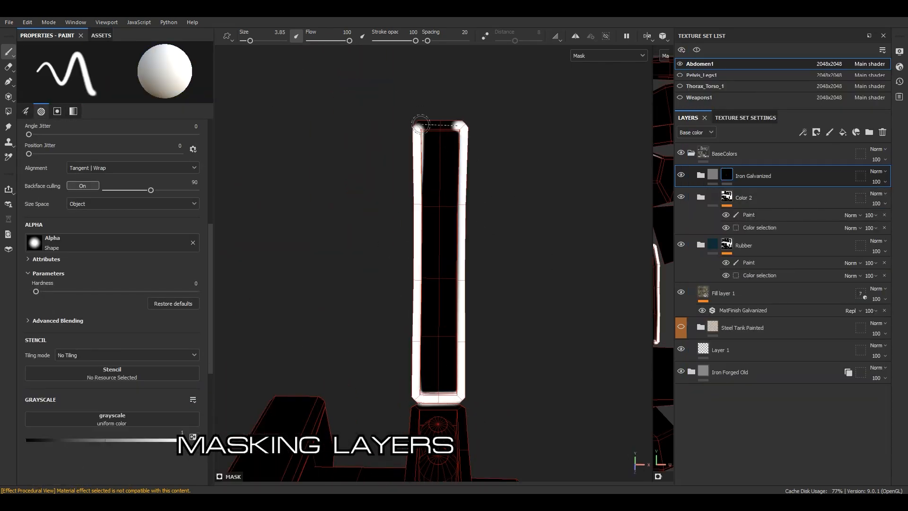
Paint the cover's inner area white in the Iron Galvanized mask with connected straight strokes
click(428, 140)
shift+click(428, 383)
shift+click(456, 384)
shift+click(453, 138)
shift+click(432, 367)
alt+drag(431, 253, 741, 50)
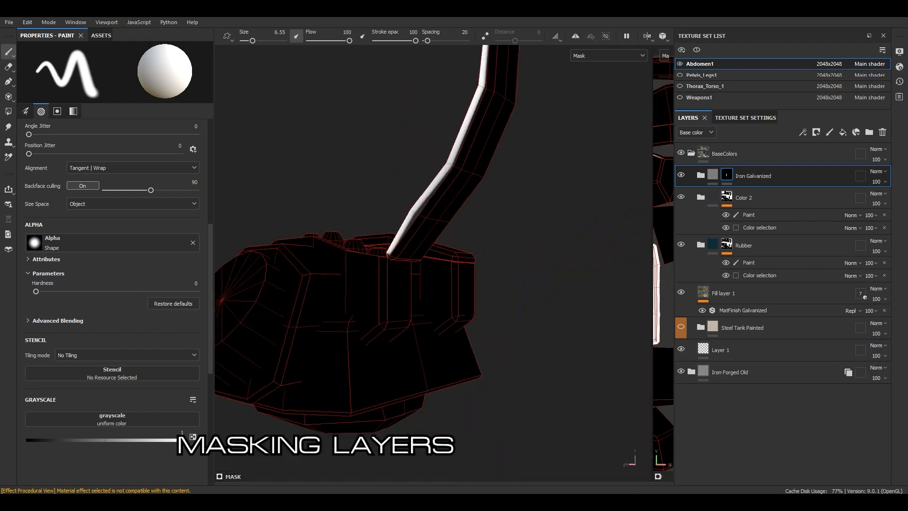
Set the HighLights fill mask's Mask Editor to Global Blur 6 and Global Contrast 0.6, and return to the material view
alt+drag(520, 237, 552, 321)
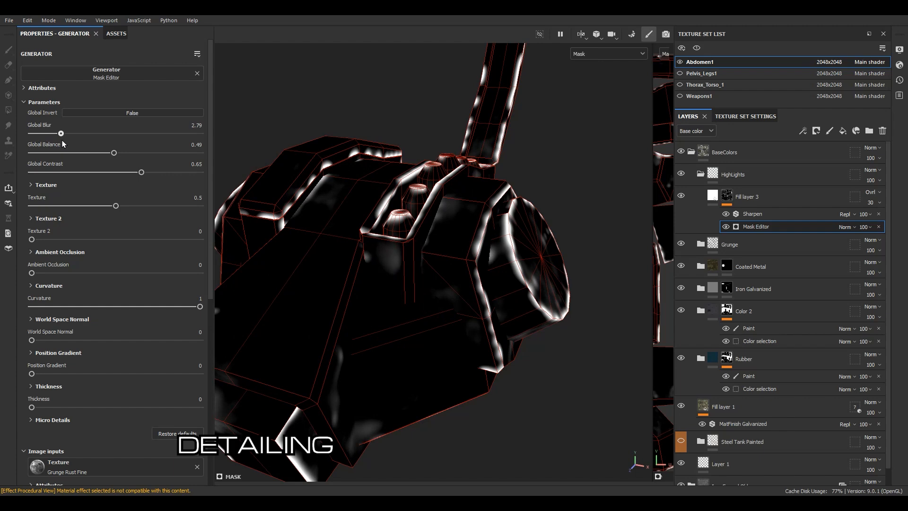
drag(62, 141, 97, 137)
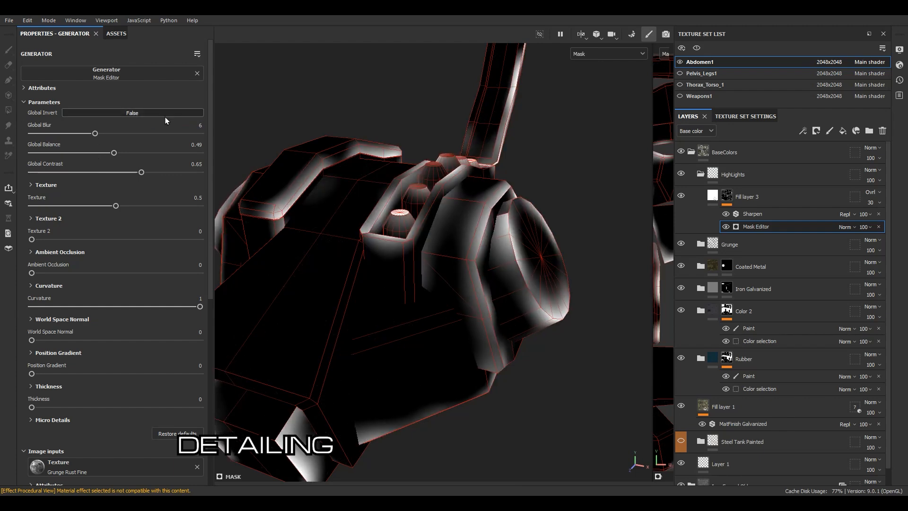
drag(141, 172, 132, 172)
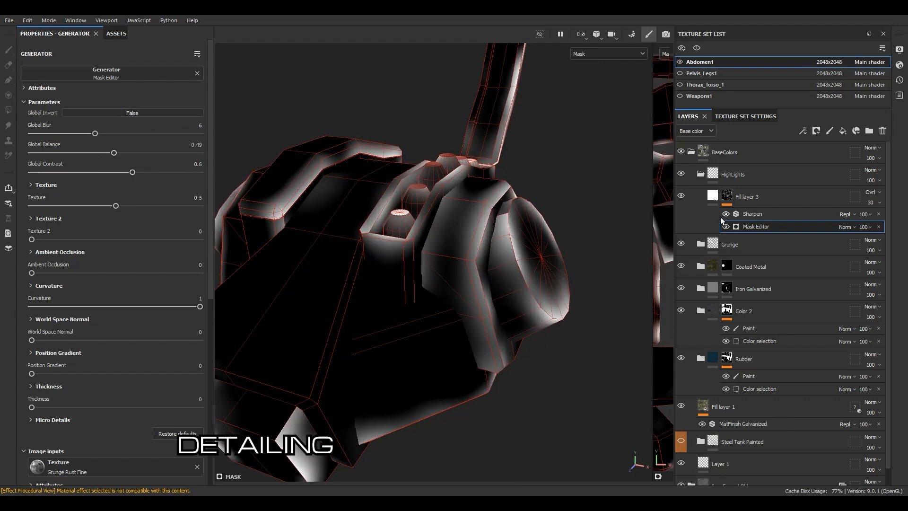
key(m)
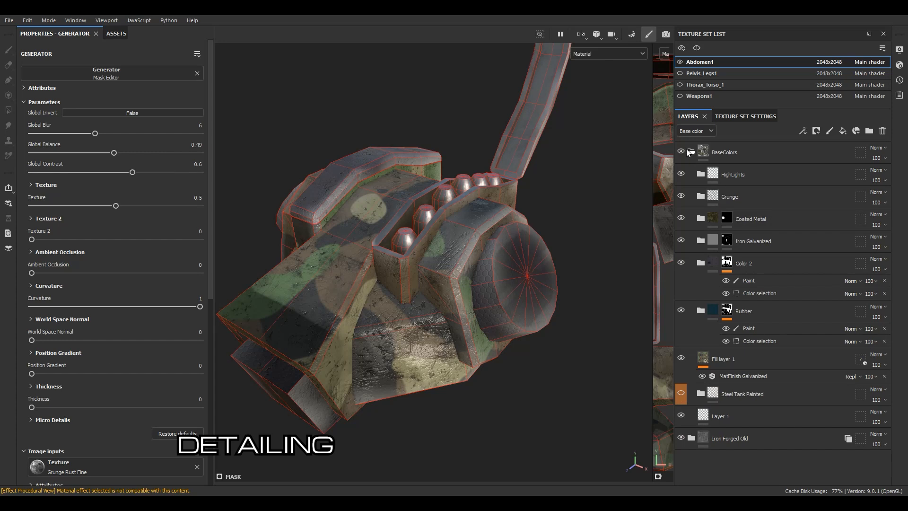
Add a black mask to the collapsed BaseColors folder and apply the Paint Old smart mask to it
click(691, 151)
right_click(762, 153)
click(785, 169)
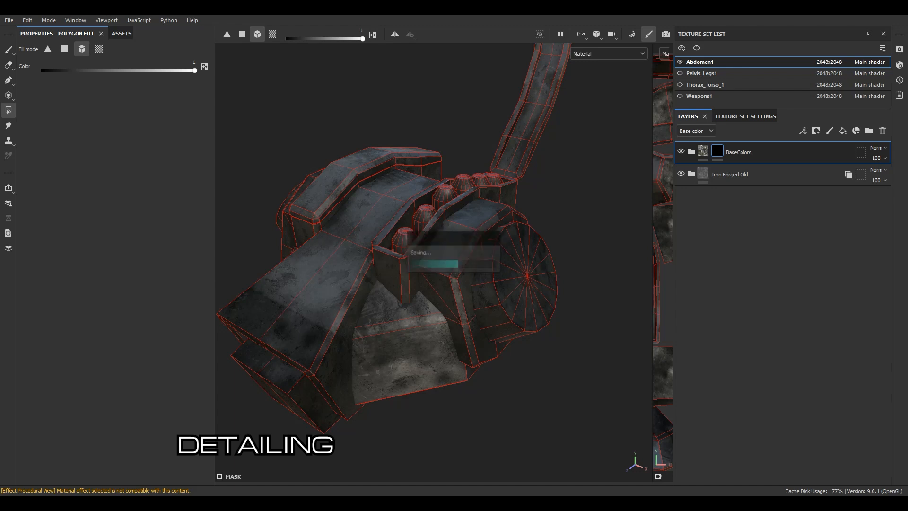
click(121, 34)
click(132, 62)
text(paint old)
drag(81, 104, 718, 151)
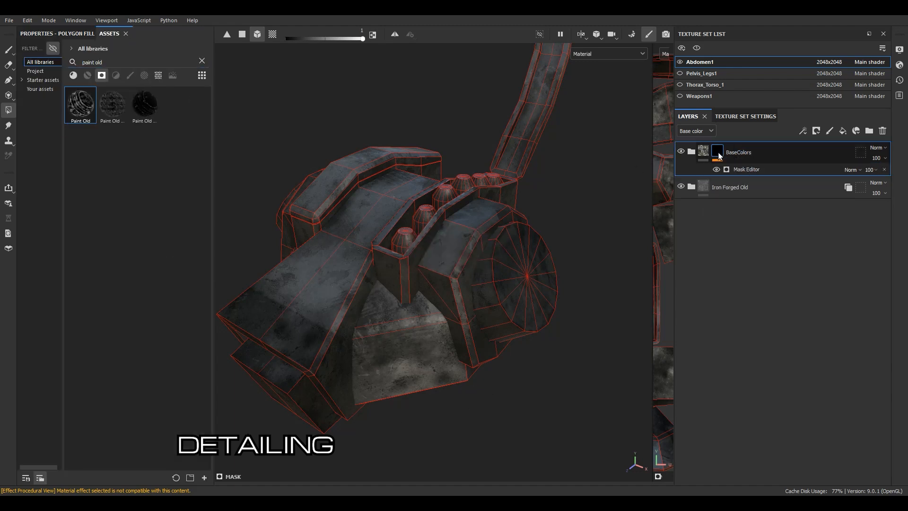
click(747, 169)
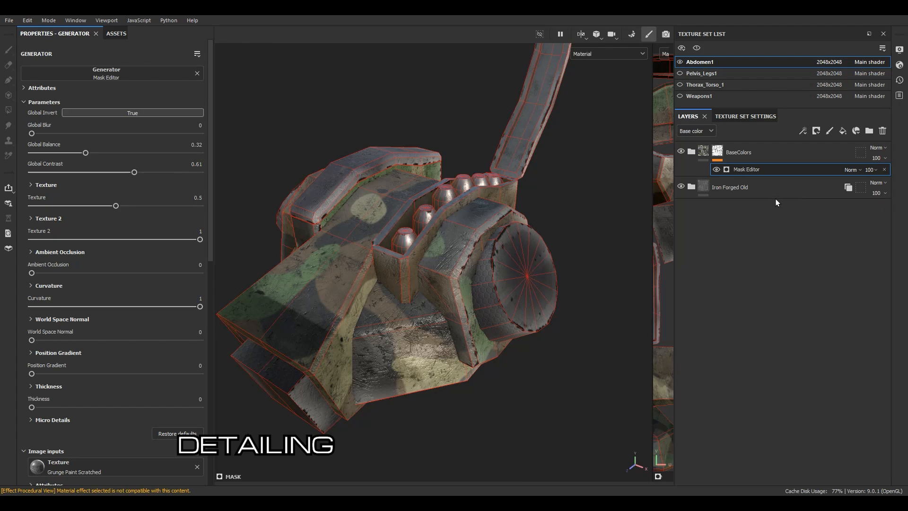
Set the height of Fill layer 1 inside BaseColors to 0.1 and collapse the folder again
click(692, 152)
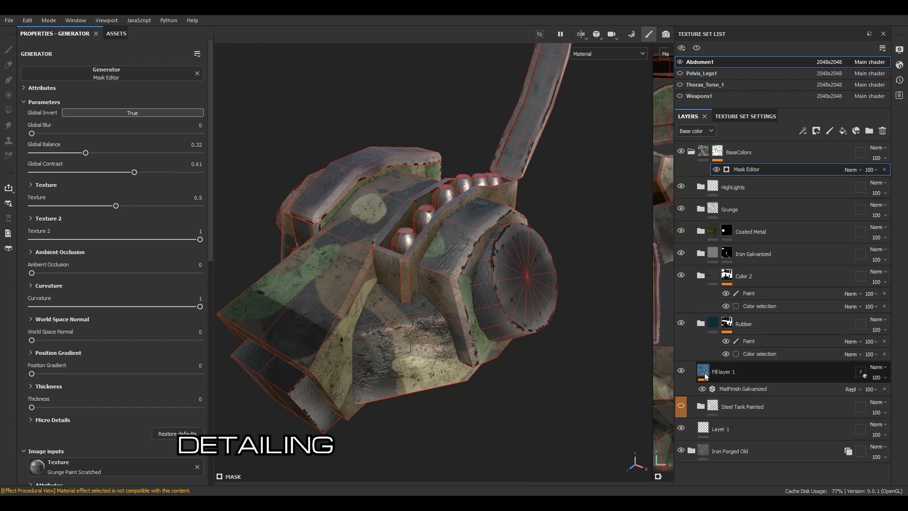
click(724, 372)
scroll(340, 306, up, 6)
drag(113, 311, 165, 312)
drag(169, 303, 221, 309)
text(0.1)
key(Return)
click(692, 152)
Add a Metal Edge Wear generator above the Mask Editor in the BaseColors mask
click(770, 170)
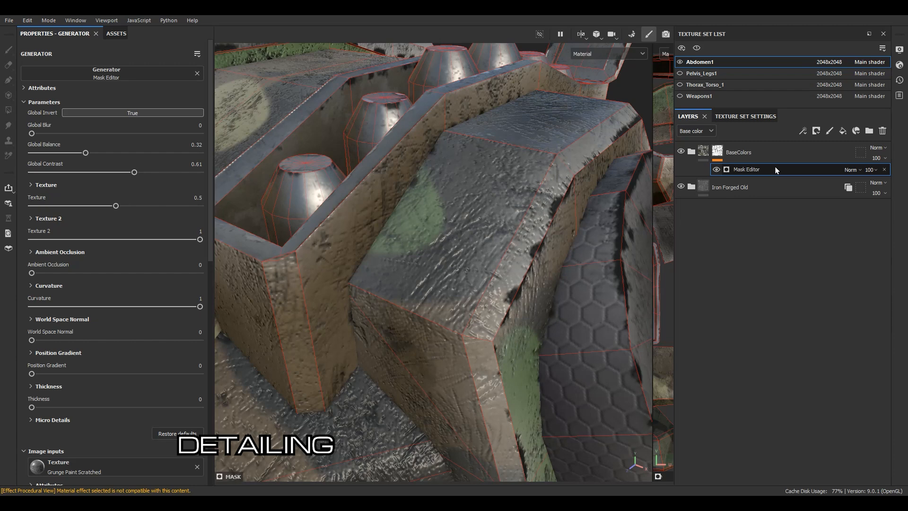
right_click(776, 171)
click(811, 298)
click(180, 74)
text(met)
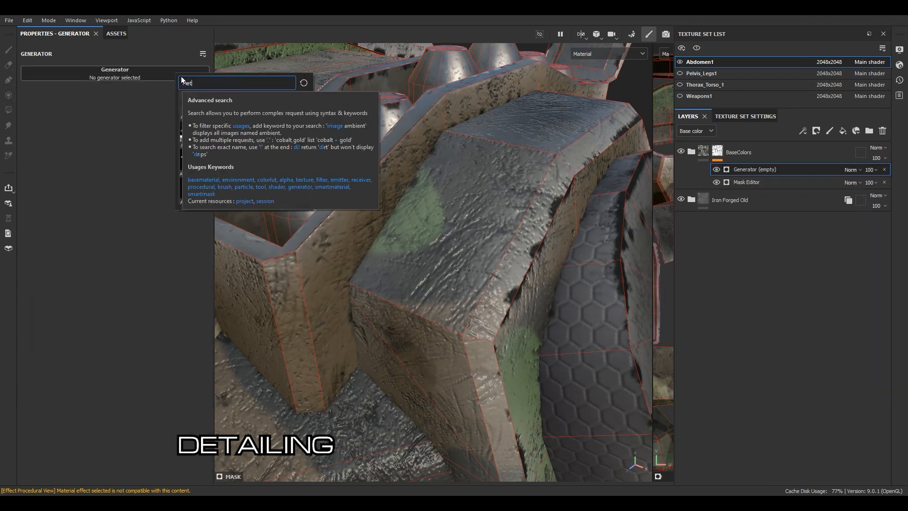
click(201, 111)
Invert the Metal Edge Wear generator and set its blending mode to Multiply
click(140, 125)
click(852, 169)
click(883, 240)
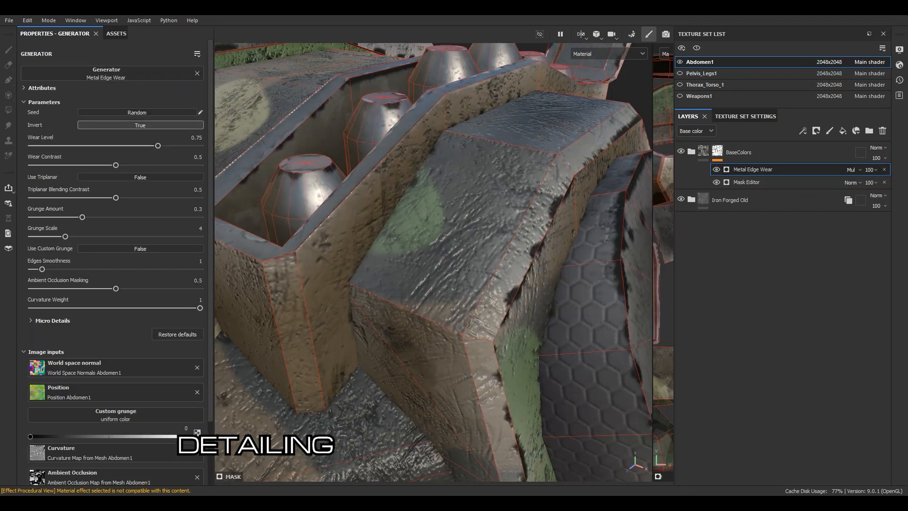
Set Metal Edge Wear's level to 0.81, contrast 0.65, grunge amount 0.5, grunge scale 5, smoothness 6.52, occlusion masking 0.28, and move Mask Editor above it
drag(180, 146, 168, 146)
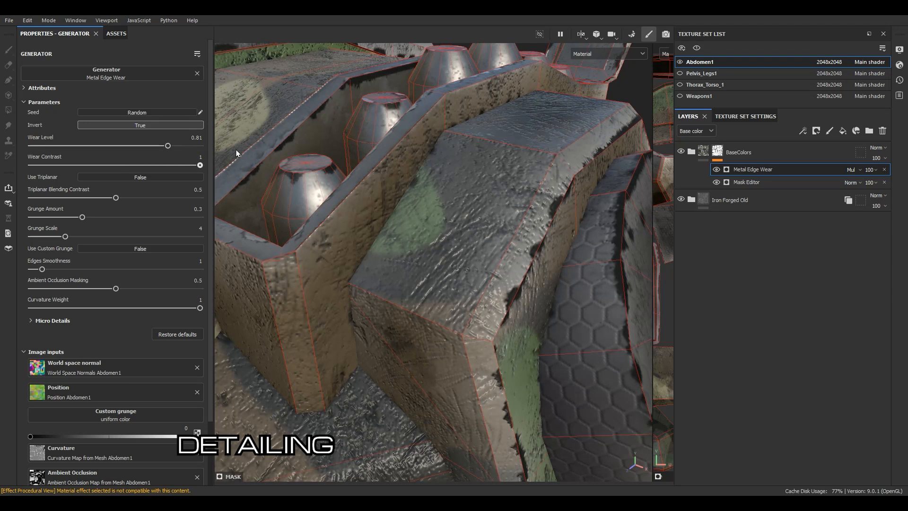
drag(141, 218, 77, 241)
drag(43, 269, 156, 279)
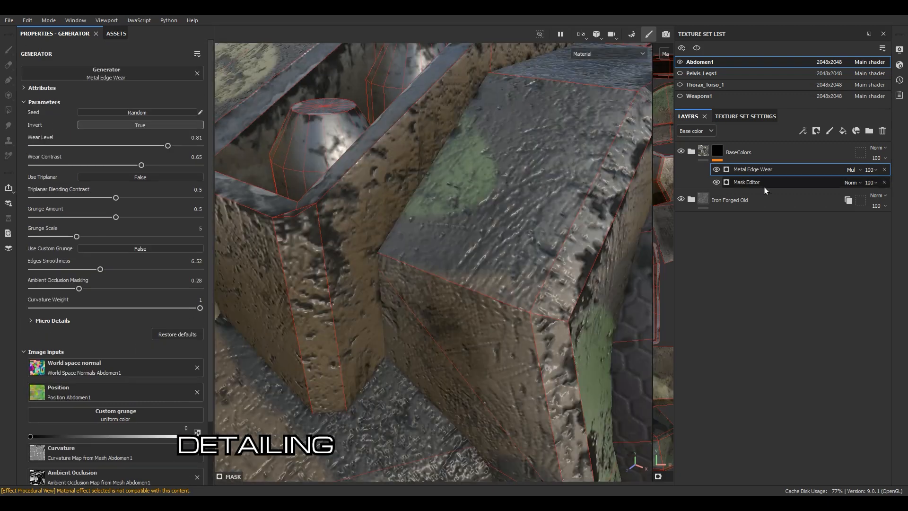
drag(764, 186, 781, 167)
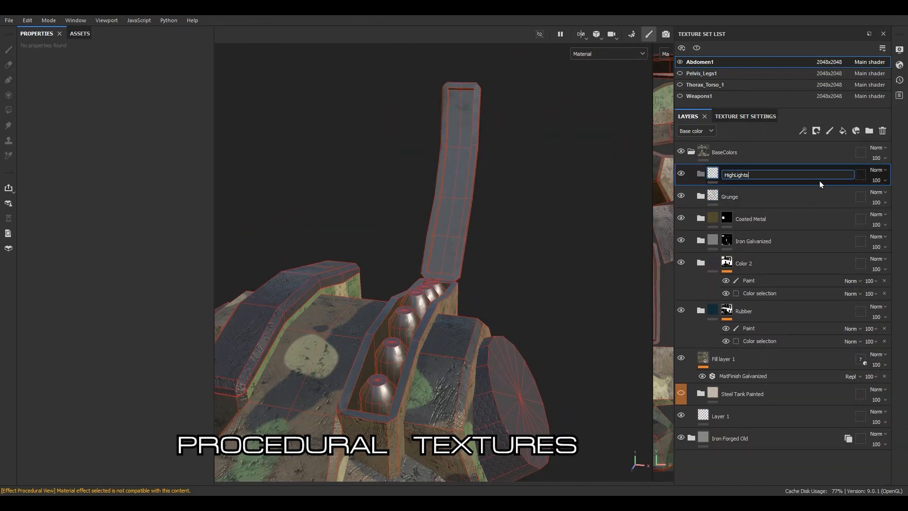
Name the new folder in BaseColors HighLights and add a fill layer
key(Return)
click(843, 130)
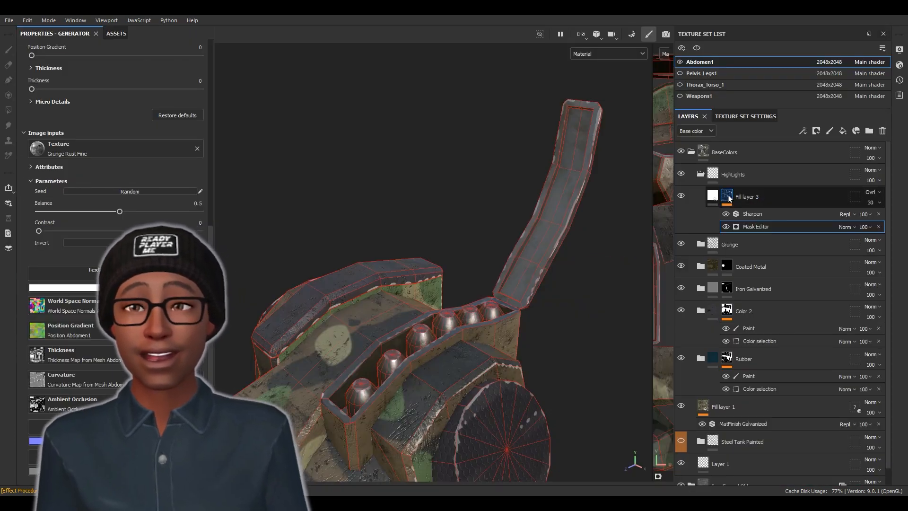
Set Global Blur to 6 and Global Contrast to 0.6 in Fill layer 3's Mask Editor, and switch back to the material view
click(753, 214)
click(766, 228)
scroll(142, 265, up, 7)
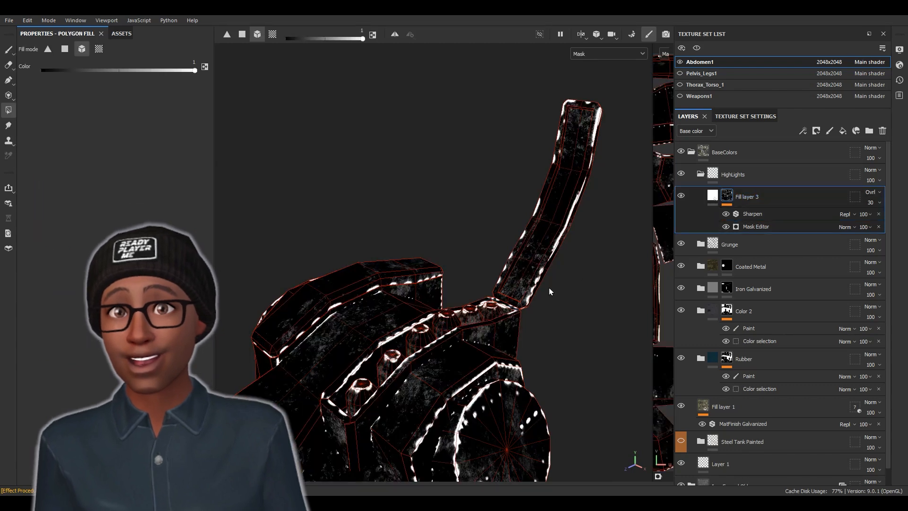
click(756, 226)
drag(76, 131, 94, 136)
click(166, 122)
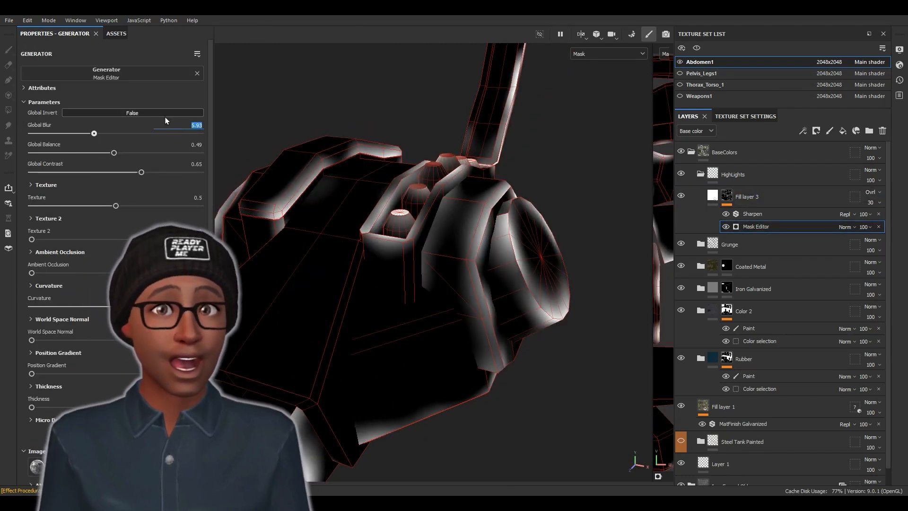
text(6)
key(Return)
mouse_move(141, 173)
mouse_down()
mouse_move(174, 171)
mouse_move(132, 173)
mouse_up()
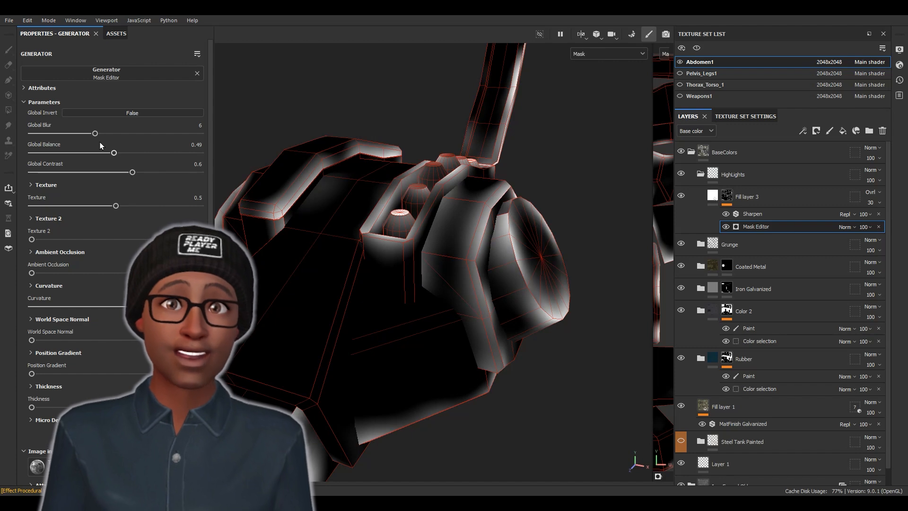
key(m)
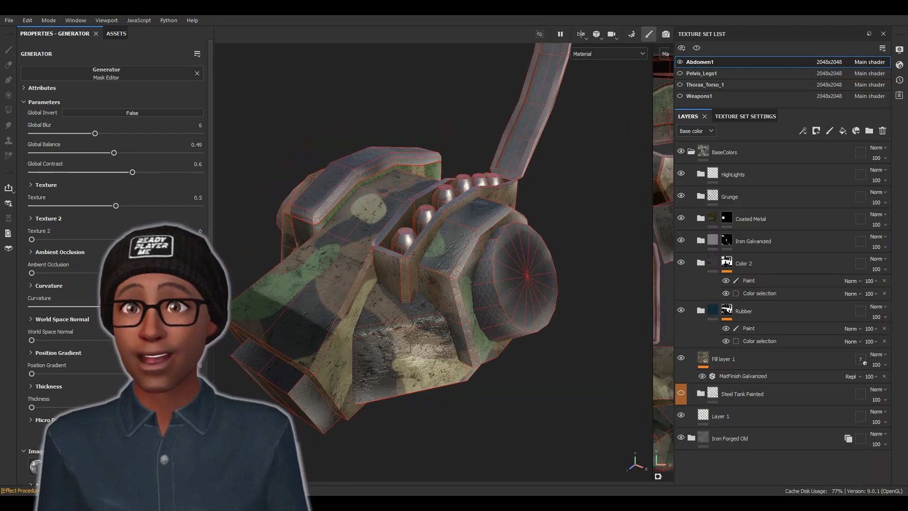
Give the BaseColors folder a black mask and apply the Paint Old smart mask to it
click(816, 131)
click(823, 158)
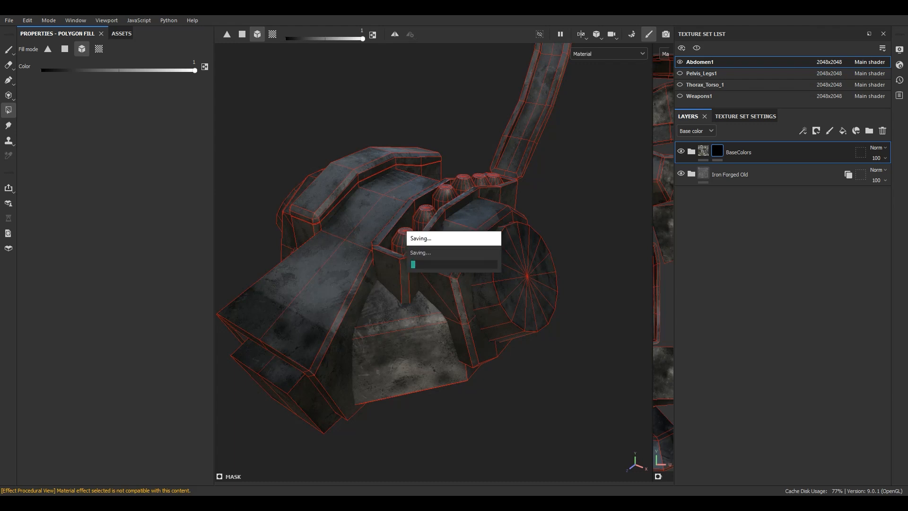
click(121, 33)
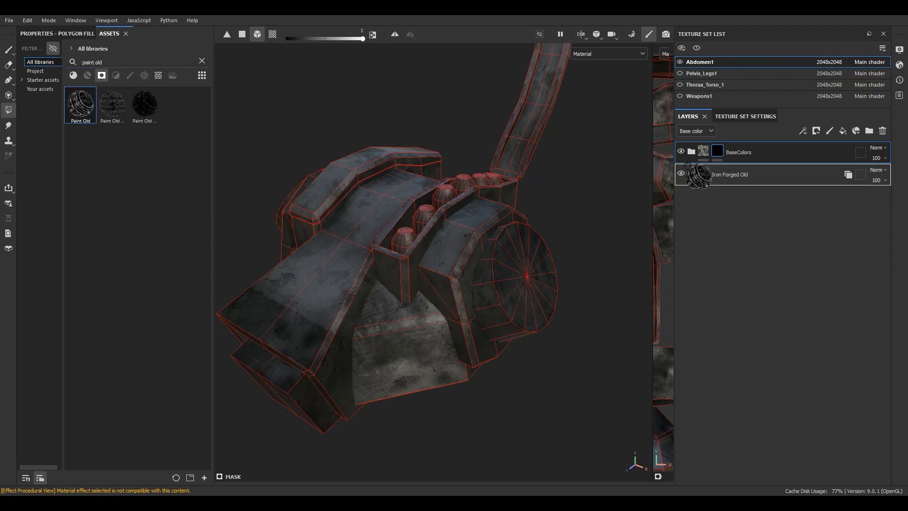
drag(688, 166, 724, 153)
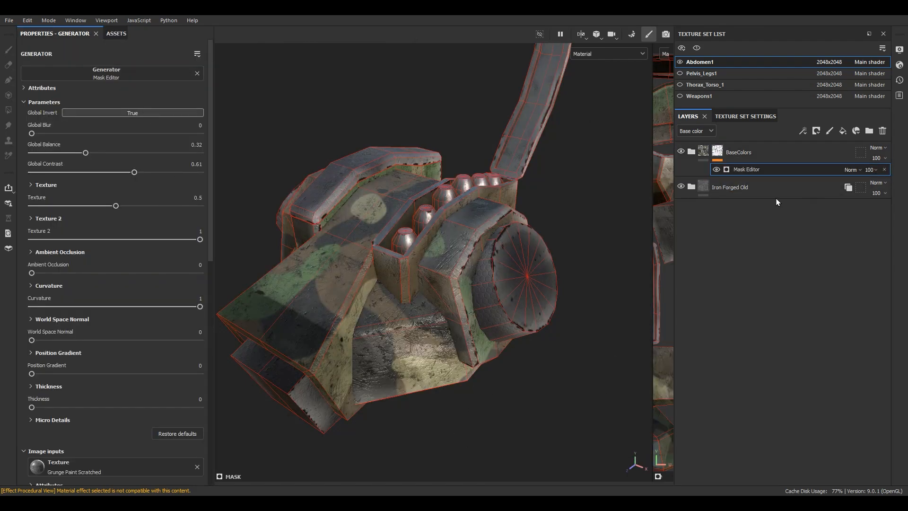
Raise the height of Fill layer 1 inside BaseColors to just above zero
click(692, 152)
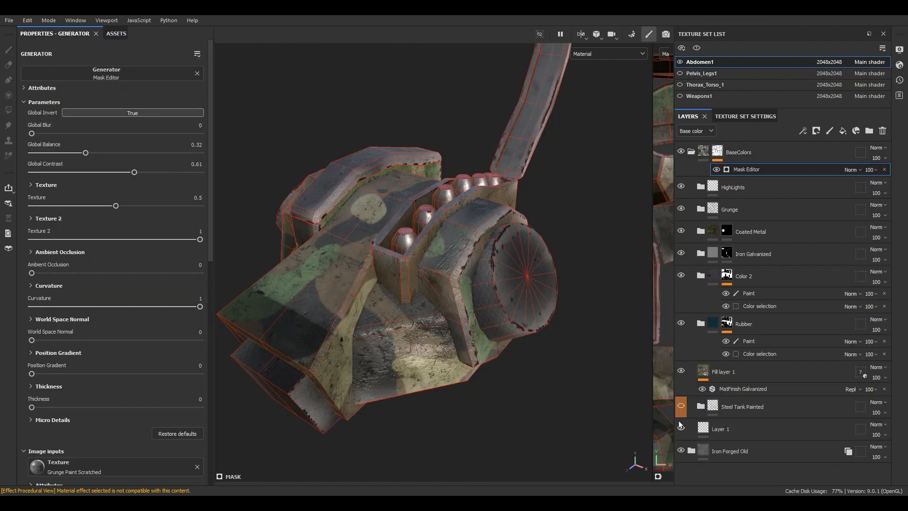
click(720, 373)
scroll(189, 318, down, 5)
alt+right_drag(414, 345, 492, 331)
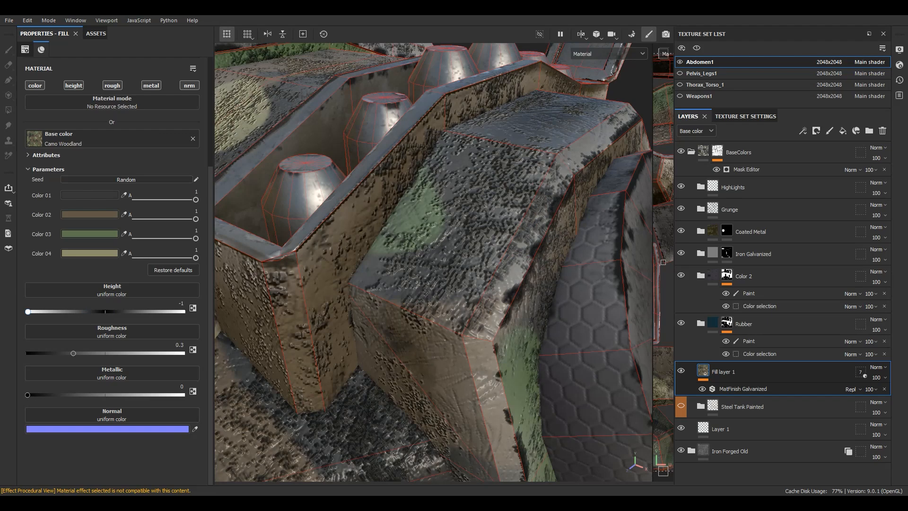
drag(28, 311, 113, 312)
Add a generator above the Mask Editor in the BaseColors mask and assign Metal Edge Wear to it
click(767, 169)
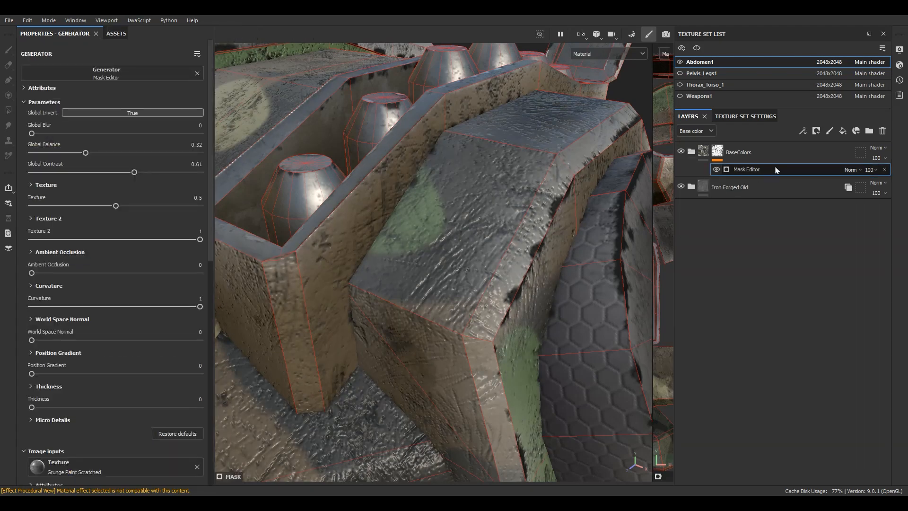
right_click(775, 168)
click(804, 279)
click(179, 76)
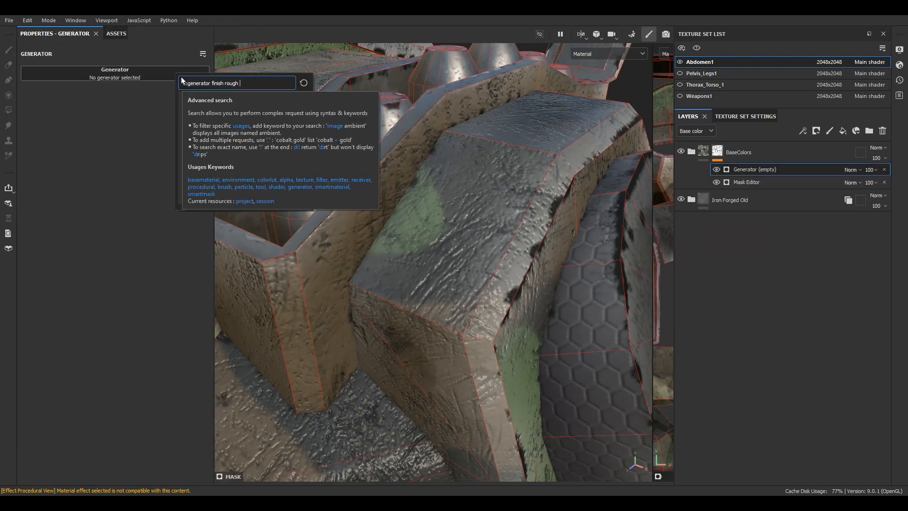
text(metal edge)
click(190, 102)
Turn on Invert for Metal Edge Wear and blend it with Multiply
click(177, 126)
click(852, 169)
click(857, 220)
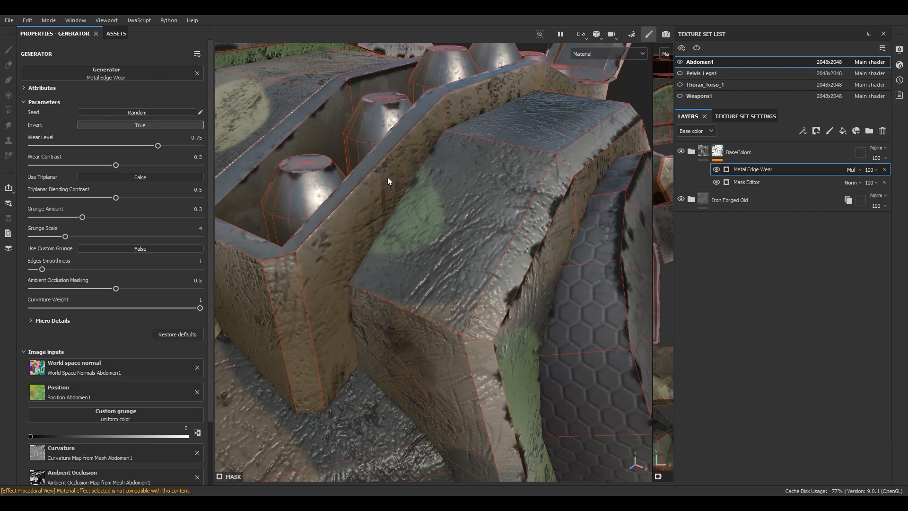
Set Metal Edge Wear's level to 0.81, contrast 0.65, grunge amount 0.5, grunge scale 5, edges smoothness 6.52 and ambient occlusion masking 0.28
drag(158, 146, 165, 145)
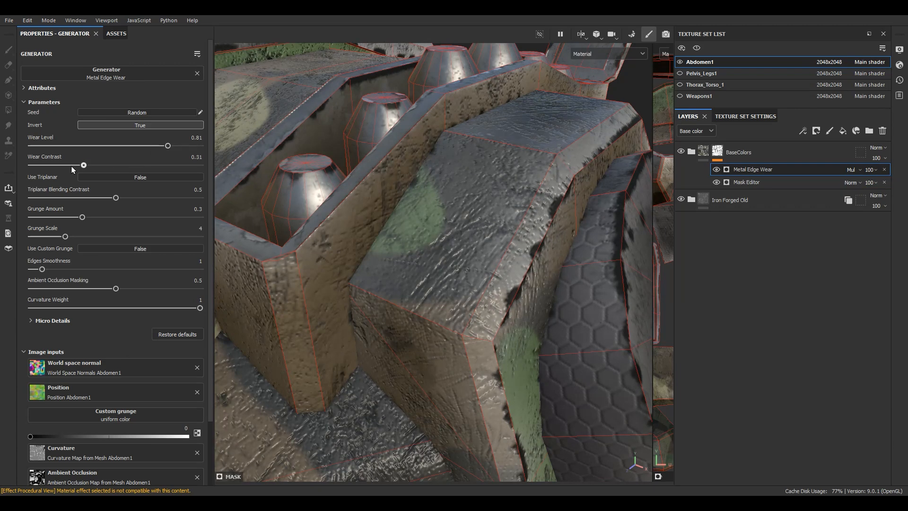
drag(83, 217, 116, 217)
drag(65, 236, 76, 236)
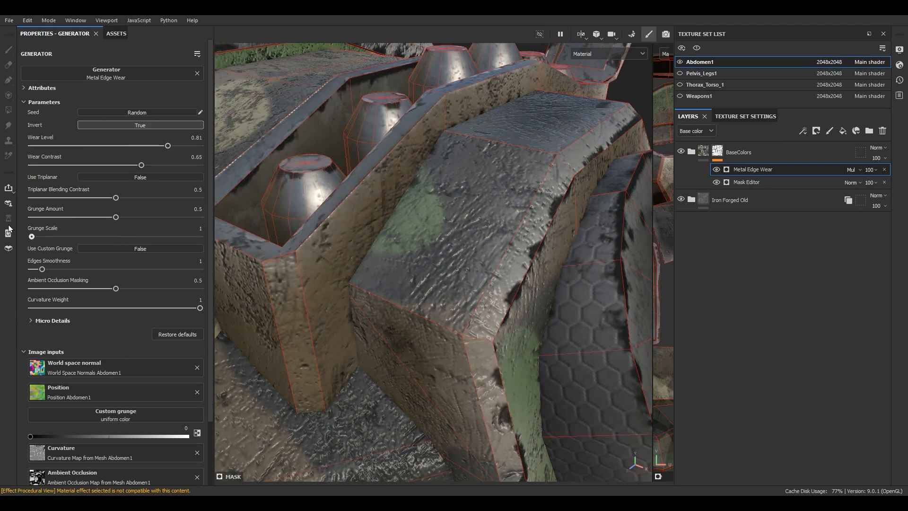
drag(42, 269, 79, 290)
scroll(158, 466, down, 3)
scroll(225, 415, up, 3)
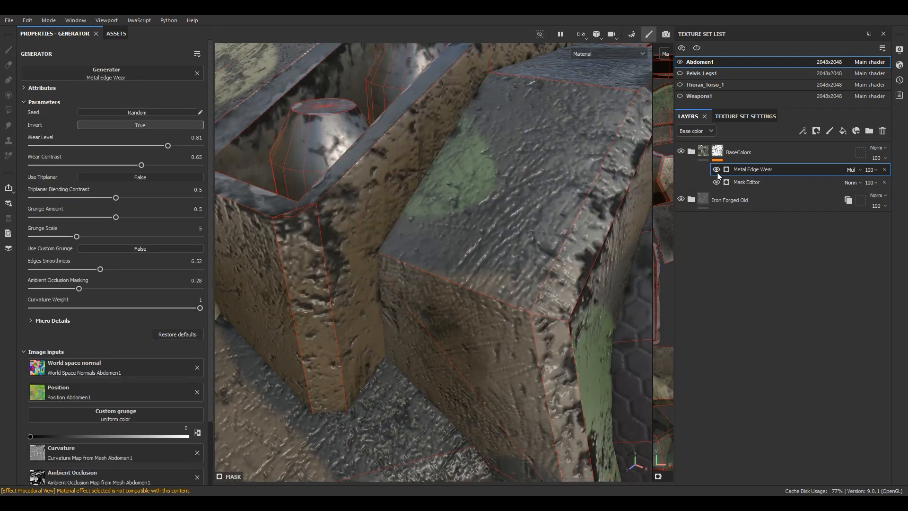
Move Mask Editor above Metal Edge Wear, setting Mask Editor to Multiply and Metal Edge Wear to Normal
drag(776, 183, 774, 164)
click(853, 169)
click(858, 215)
click(854, 183)
click(856, 191)
Compare the wear with and without the Mask Editor effect, and leave the effect hidden in the BaseColors mask
click(717, 170)
click(716, 170)
click(718, 151)
scroll(524, 223, down, 5)
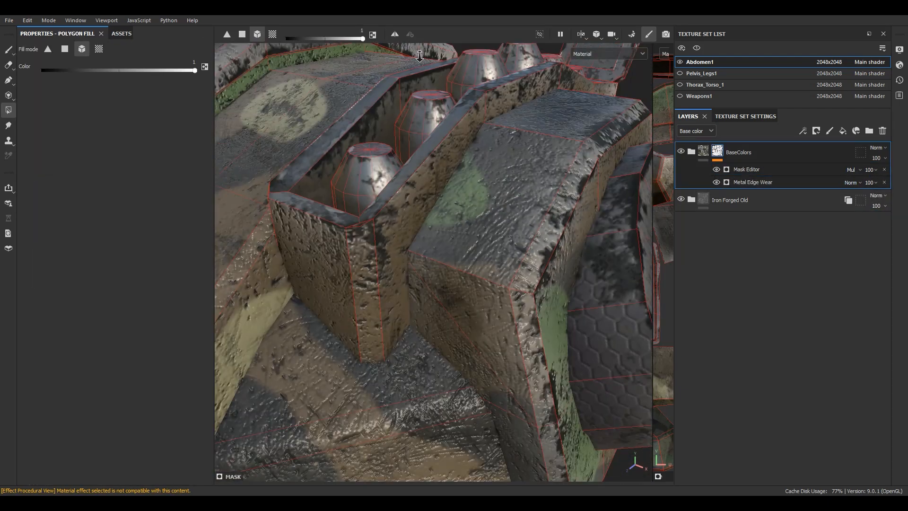
alt+drag(502, 223, 524, 224)
click(718, 171)
Temporarily disable the BaseColors mask and hide the Grunge folder to compare the surface, and restore both
right_click(718, 151)
click(760, 74)
click(692, 152)
click(682, 221)
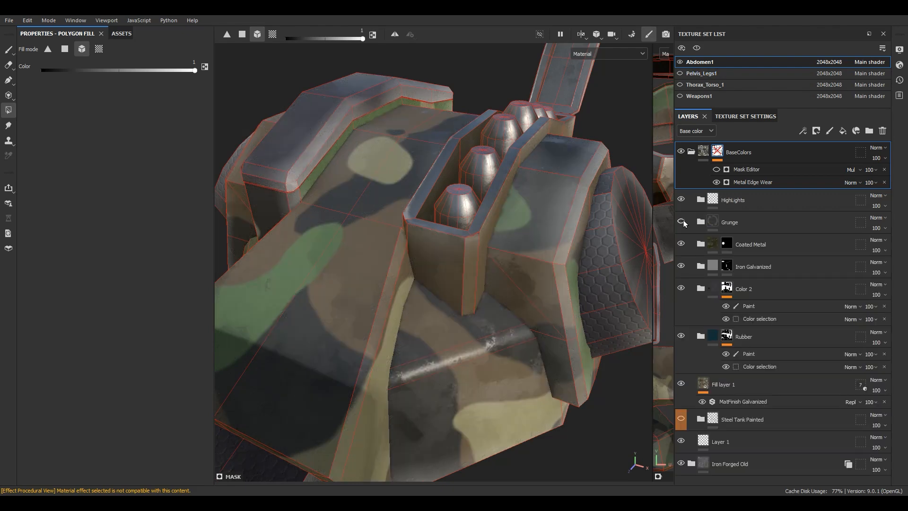
right_click(718, 151)
click(774, 90)
click(682, 222)
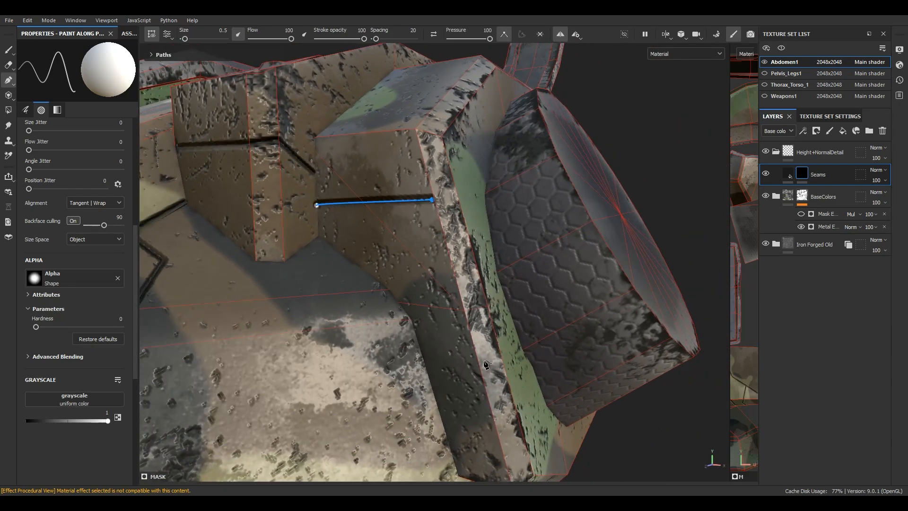
Place path points for a seam around the lower part of the side armor panel in the Seams mask
click(488, 404)
click(443, 425)
double_click(488, 405)
click(351, 204)
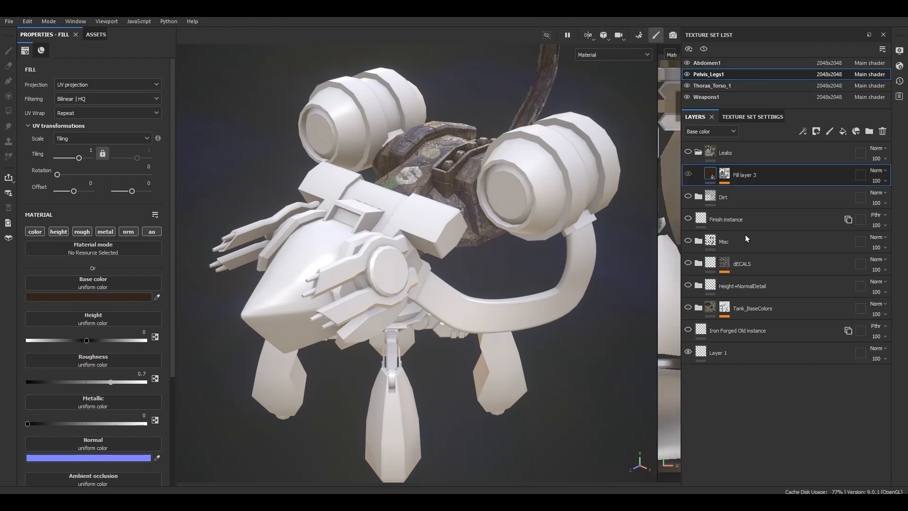
Make the hidden Pelvis_Legs1 layers visible from Iron Forged Old instance up through Leaks, including base colors, decals, Misc, finish and dirt
click(688, 331)
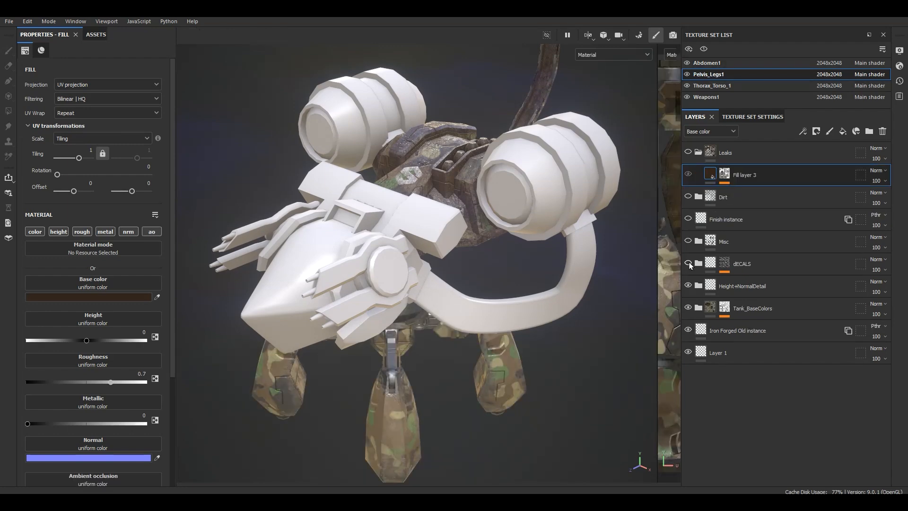
click(689, 264)
click(689, 241)
click(689, 219)
click(689, 196)
click(689, 152)
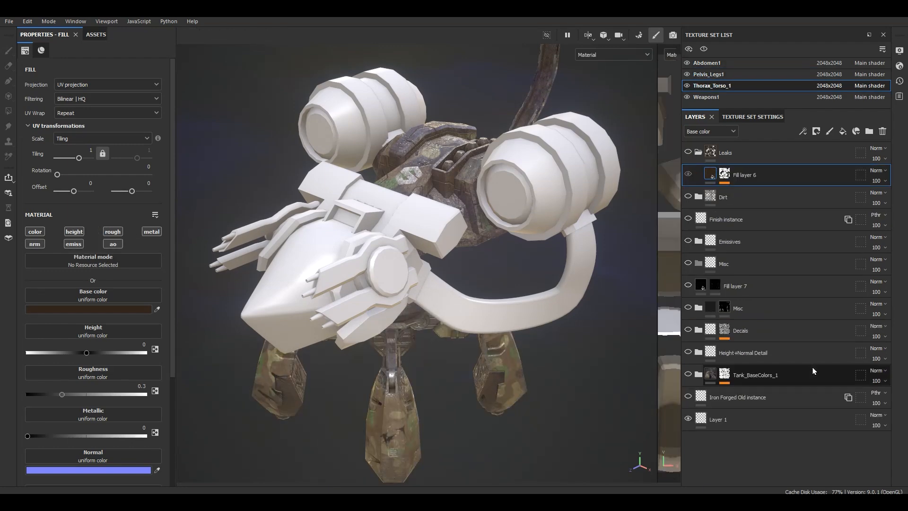
Show the Thorax_Torso_1 layers from Iron Forged Old instance up through Finish instance, and move Fill layer 7 into the Misc folder below Emissives
click(689, 375)
click(688, 352)
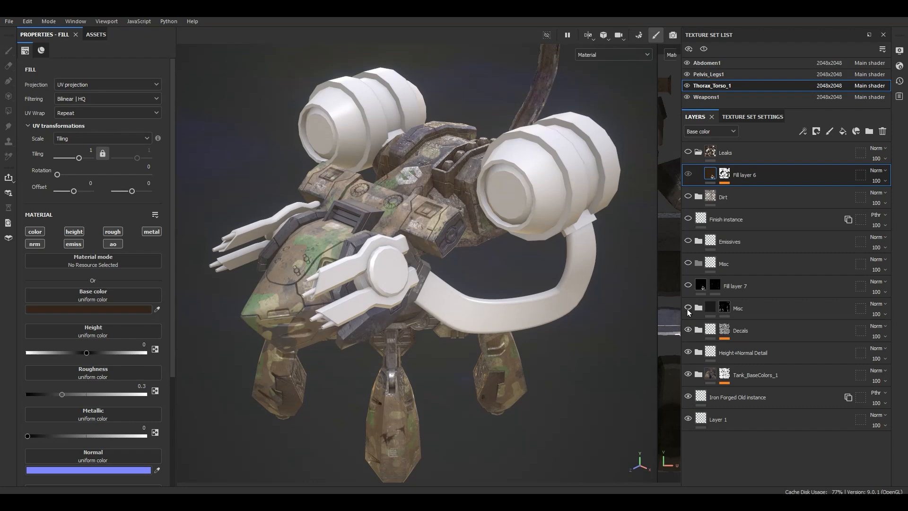
click(689, 264)
click(689, 242)
drag(722, 286, 719, 270)
click(690, 219)
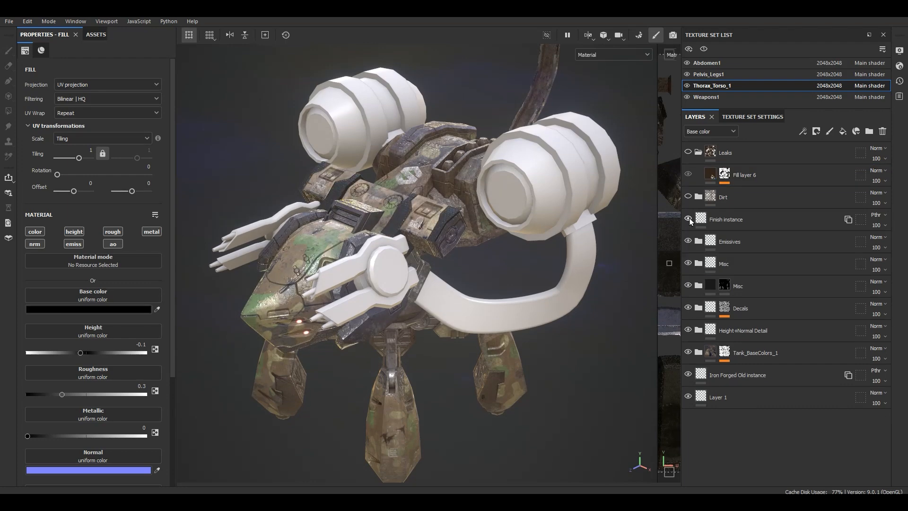
In the Weapons1 texture set, collapse the Leaks folder and show the layers from Iron Forged Old instance up through Dirt
click(707, 97)
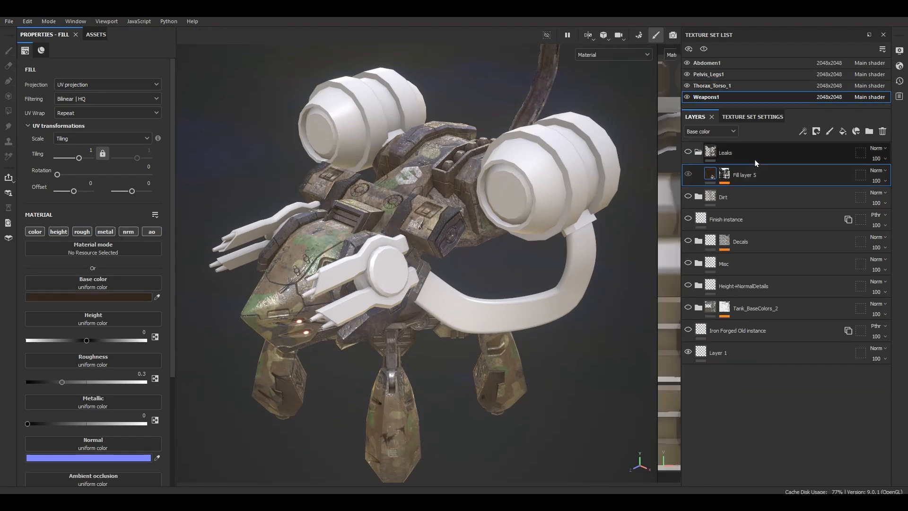
click(689, 196)
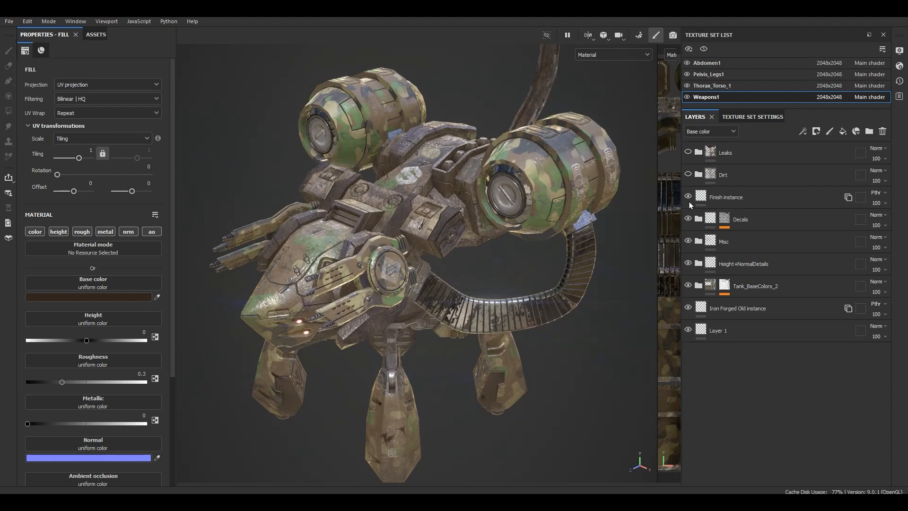
click(688, 174)
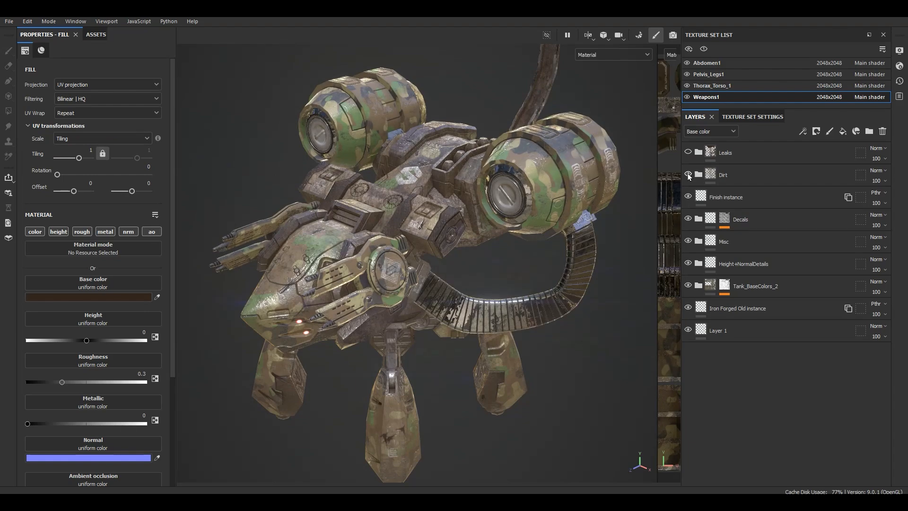